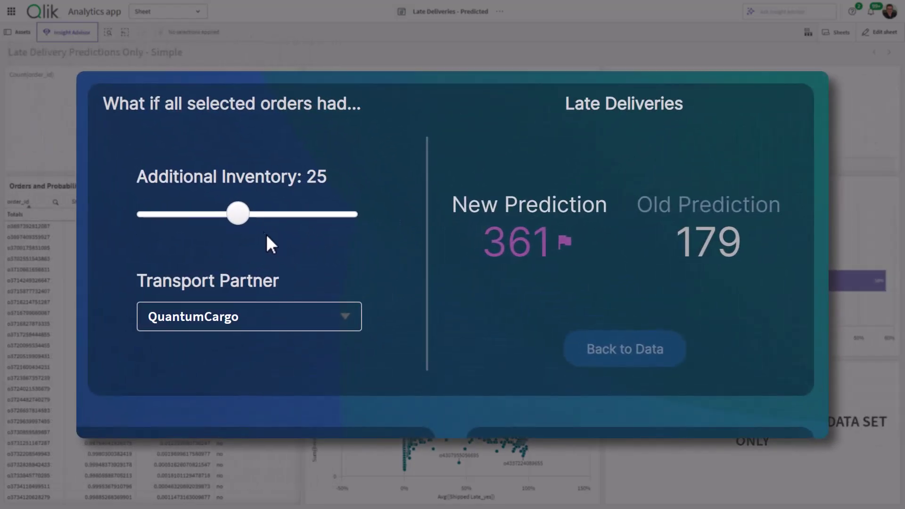
- Set the what-if Additional Inventory to 40 and the Transport Partner to Horizon Express
{"action": "left_click_drag", "start_coordinate": [238, 214], "coordinate": [292, 214]}
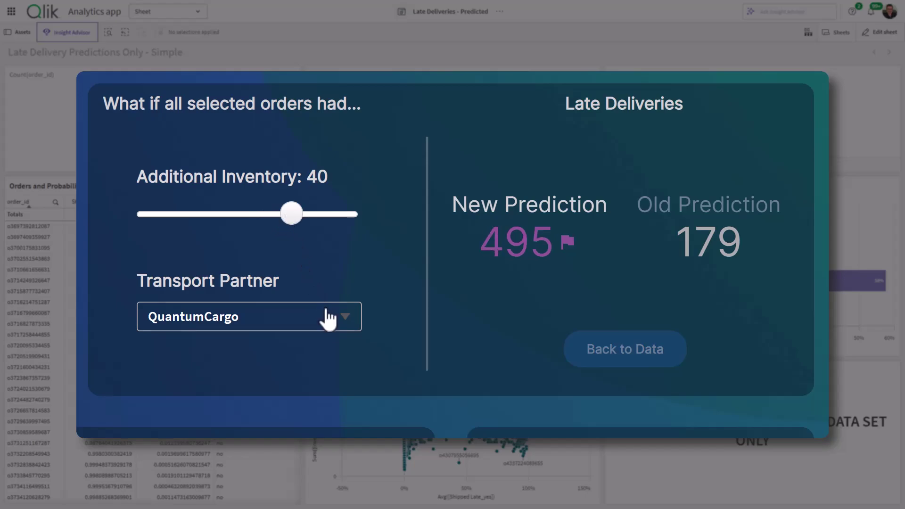
{"action": "left_click", "coordinate": [331, 320]}
{"action": "left_click", "coordinate": [297, 372]}
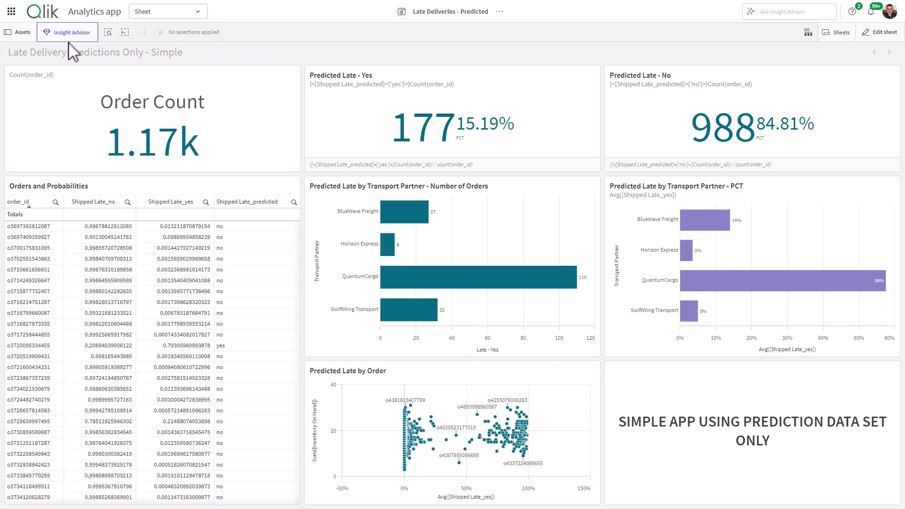
- Navigate from the hub home through the catalog to the Create page
{"action": "left_click", "coordinate": [12, 11]}
{"action": "left_click", "coordinate": [94, 40]}
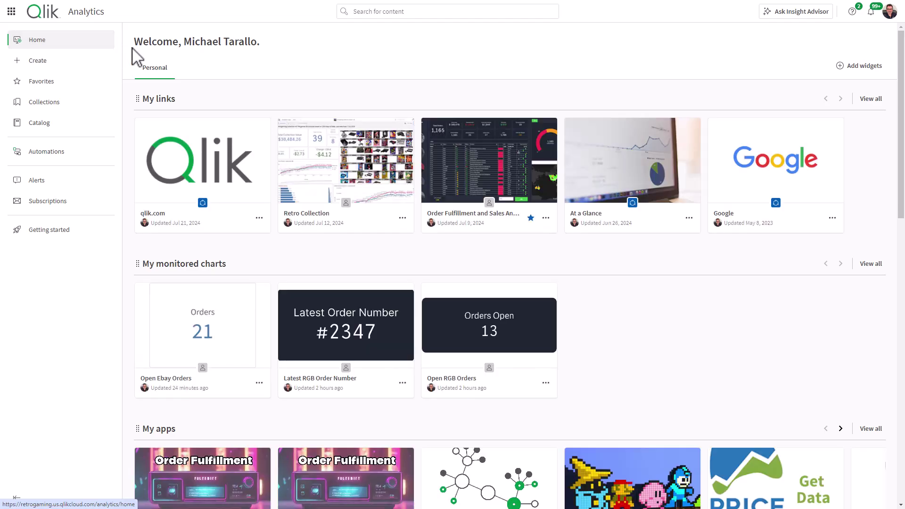
{"action": "left_click", "coordinate": [67, 122]}
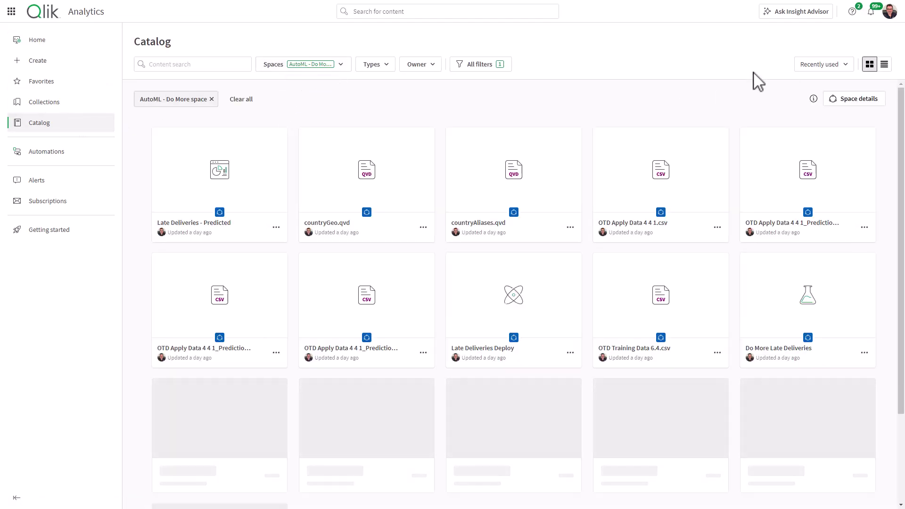
{"action": "left_click", "coordinate": [56, 71]}
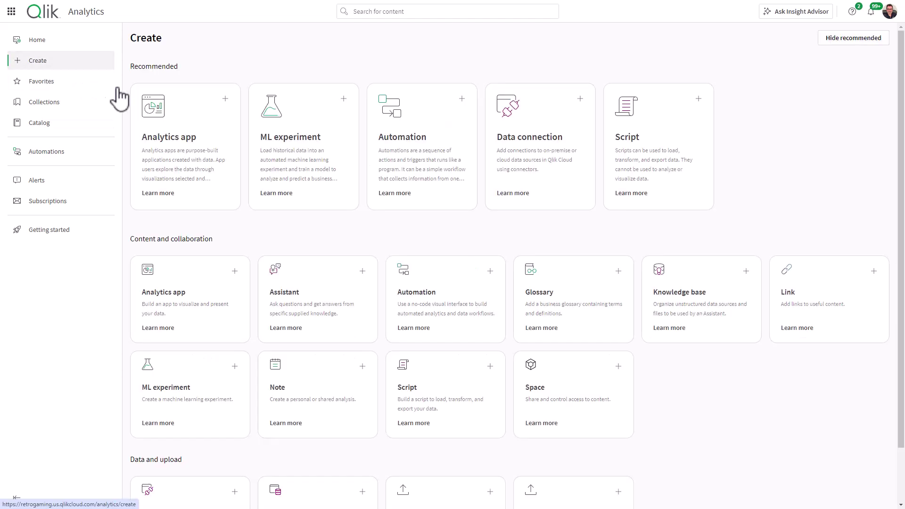
- Create a new analytics app named 'AutoML - Late Deliveries 2'
{"action": "left_click", "coordinate": [176, 123]}
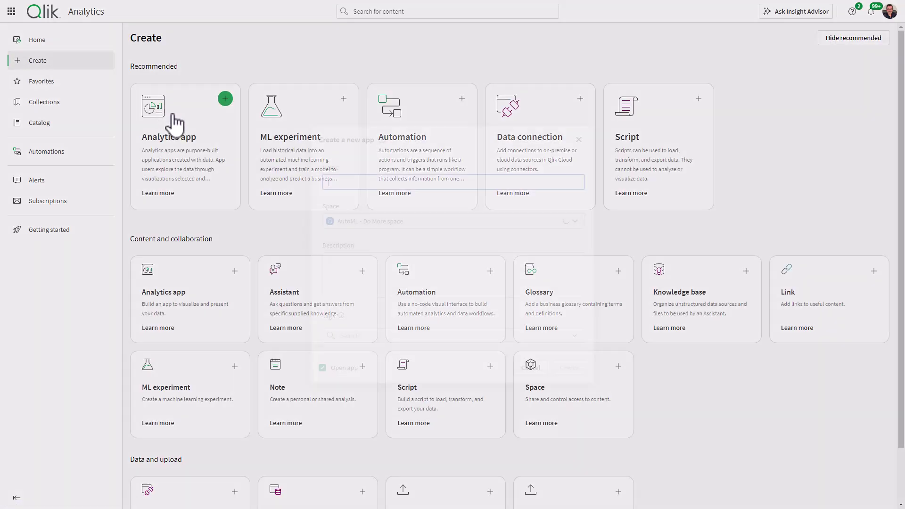
{"action": "left_click", "coordinate": [407, 182]}
{"action": "type", "text": "Auto"}
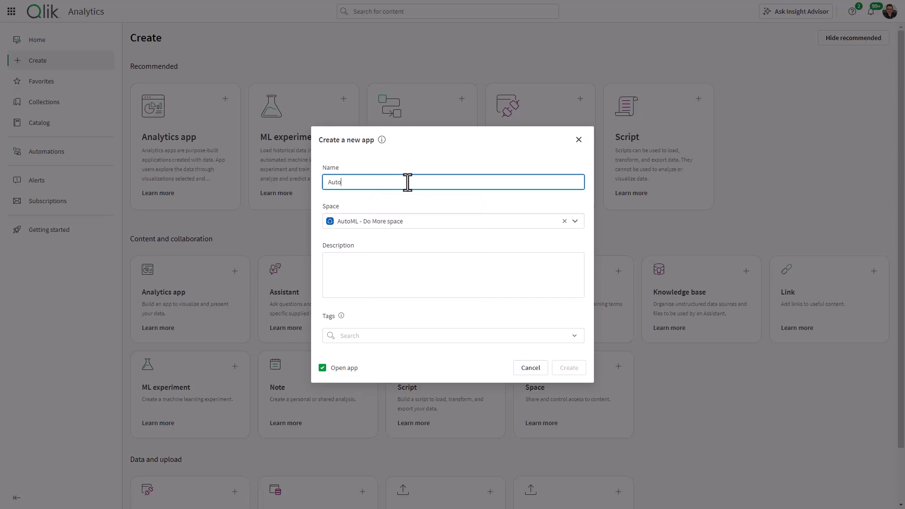
{"action": "type", "text": "MK"}
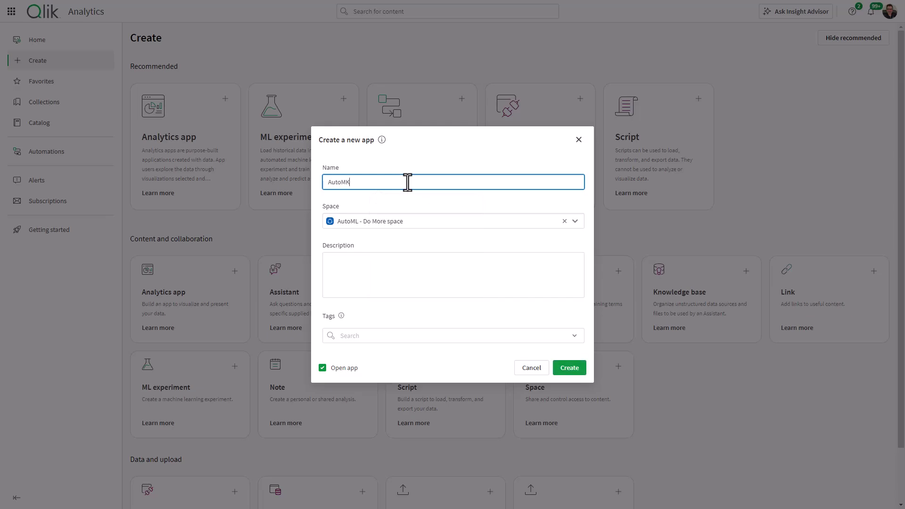
{"action": "key", "text": "BackSpace"}
{"action": "type", "text": "L - Late Deliveries 2"}
{"action": "left_click", "coordinate": [580, 369]}
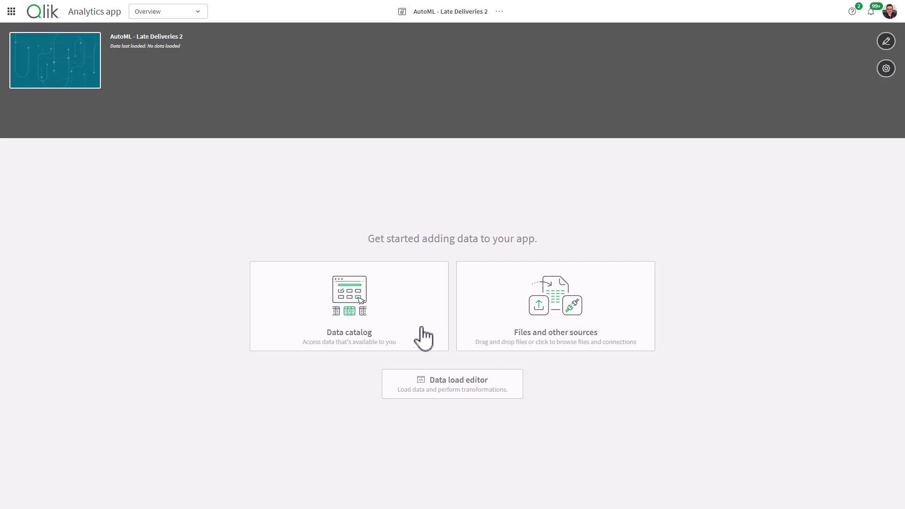
- Browse the data catalog filtered to the AutoML - Do More space
{"action": "left_click", "coordinate": [399, 326]}
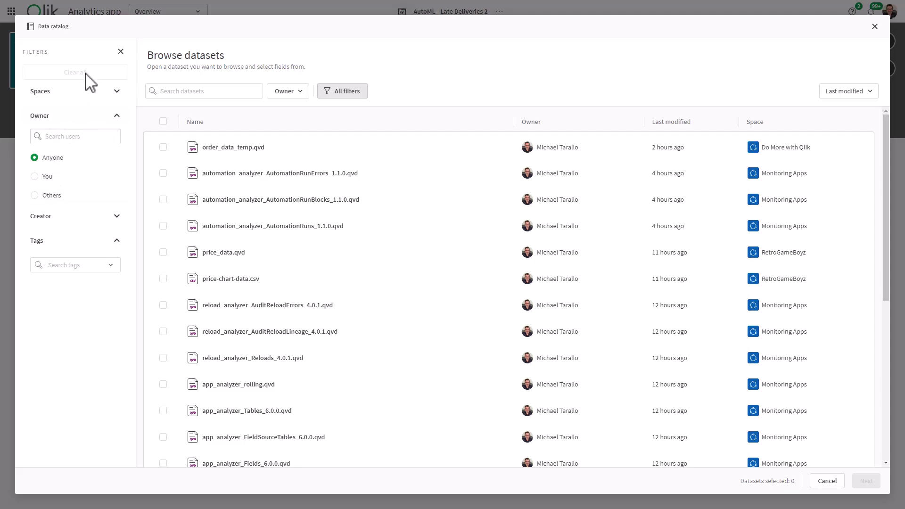
{"action": "left_click", "coordinate": [76, 92]}
{"action": "left_click", "coordinate": [102, 115]}
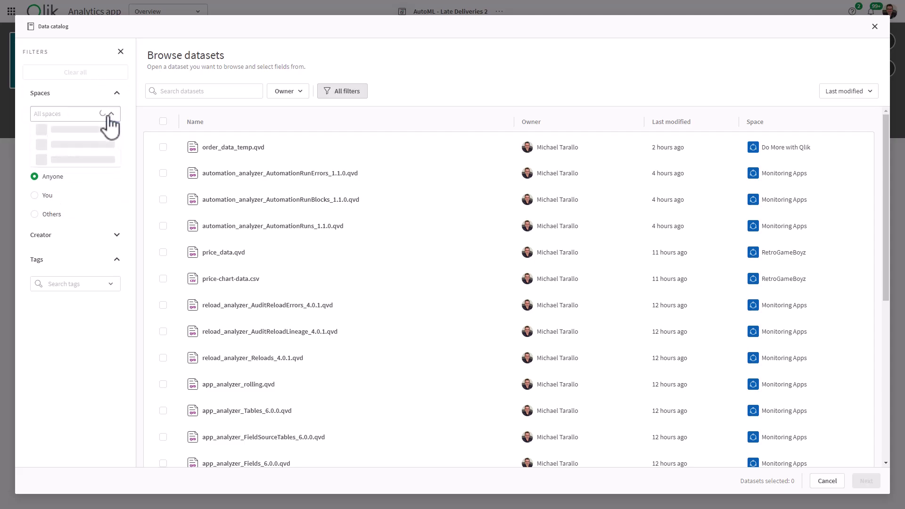
{"action": "left_click", "coordinate": [90, 160]}
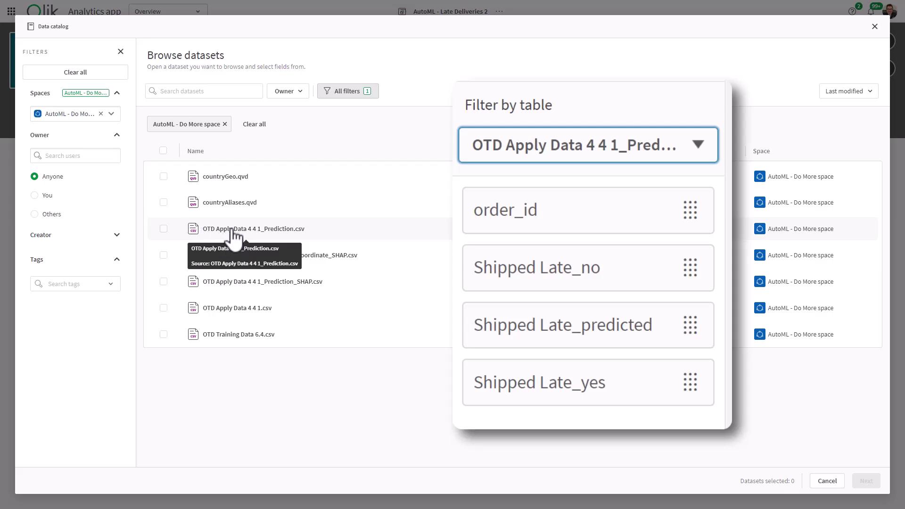
- Select OTD Apply Data 4 4 1_Prediction.csv and OTD Apply Data 4 4 1.csv and review them
{"action": "left_click", "coordinate": [164, 229]}
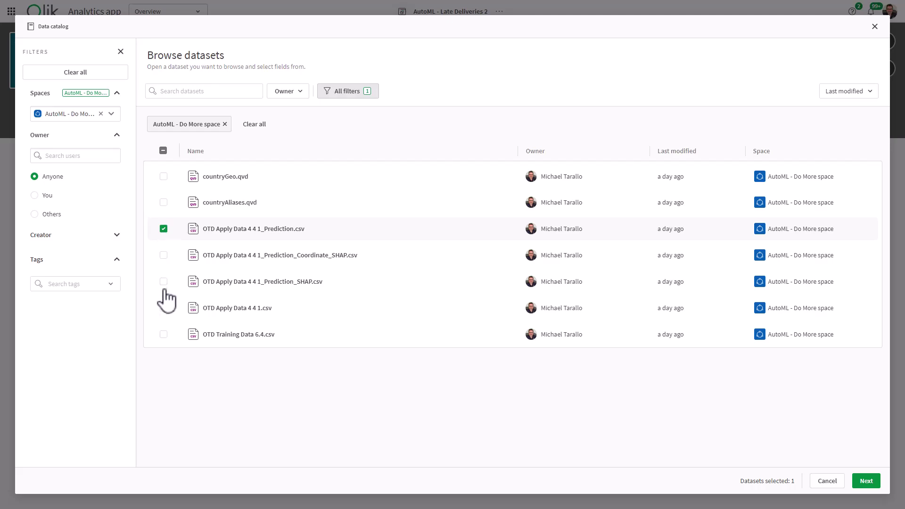
{"action": "left_click", "coordinate": [163, 308]}
{"action": "left_click", "coordinate": [868, 481]}
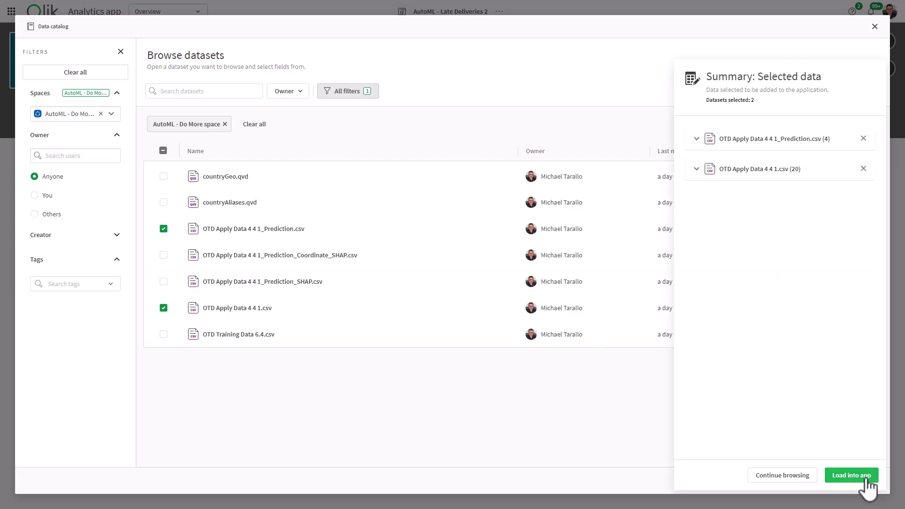
- Load both OTD Apply Data tables, applying the recommended order_id association
{"action": "left_click", "coordinate": [867, 477]}
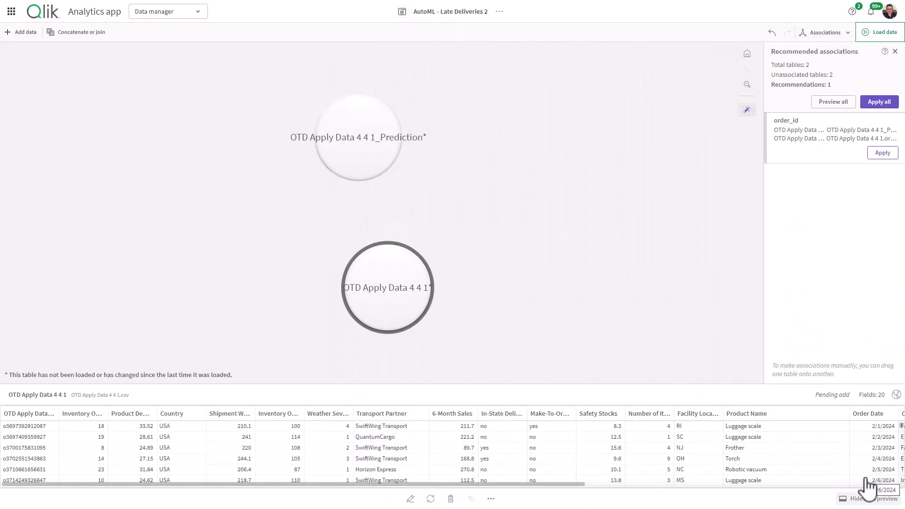
{"action": "left_click", "coordinate": [811, 149]}
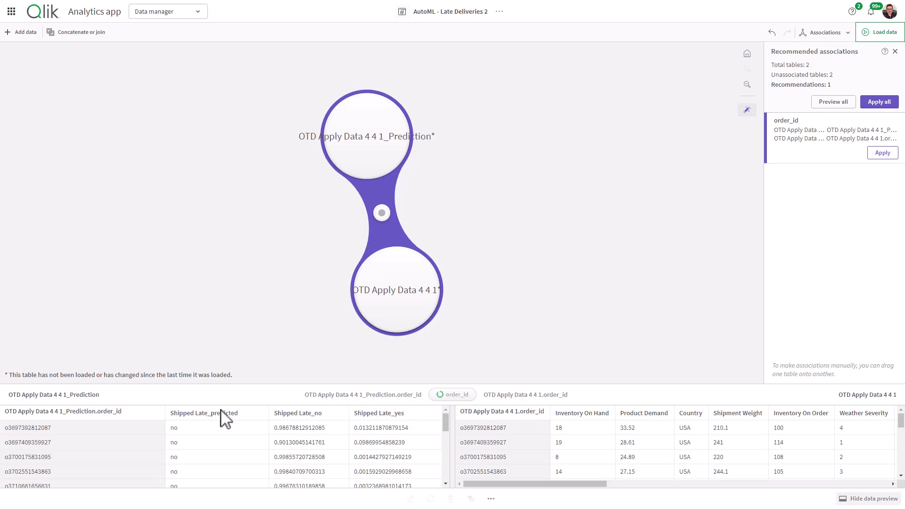
{"action": "left_click", "coordinate": [894, 106]}
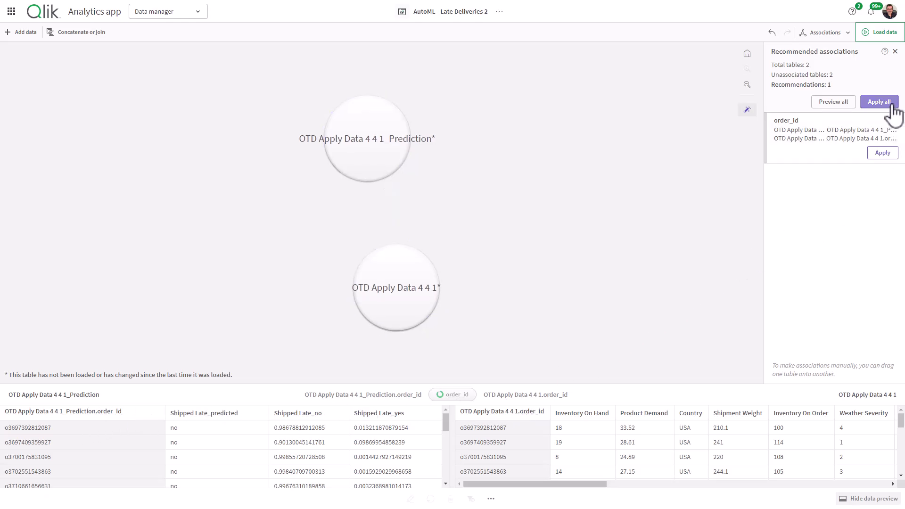
{"action": "left_click", "coordinate": [878, 34]}
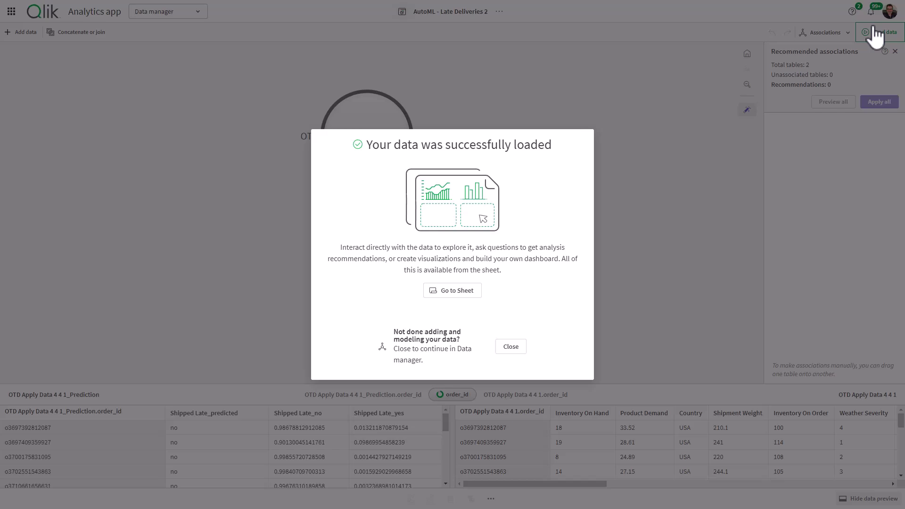
- Edit My new sheet and filter the Fields list to the prediction table's fields
{"action": "left_click", "coordinate": [457, 291]}
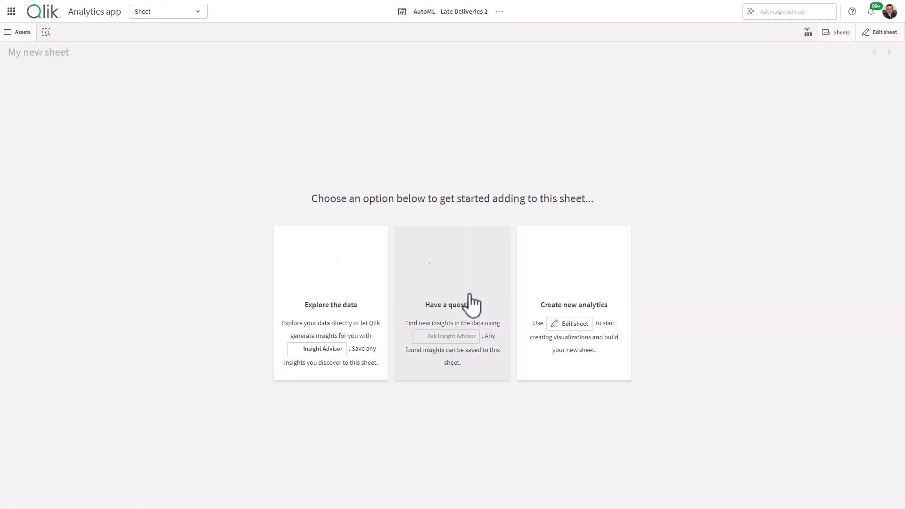
{"action": "left_click", "coordinate": [563, 305]}
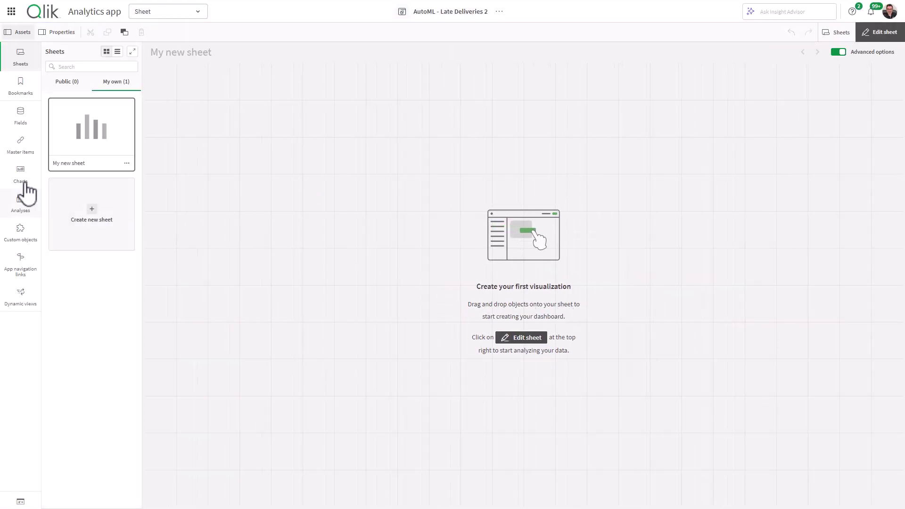
{"action": "left_click", "coordinate": [27, 129]}
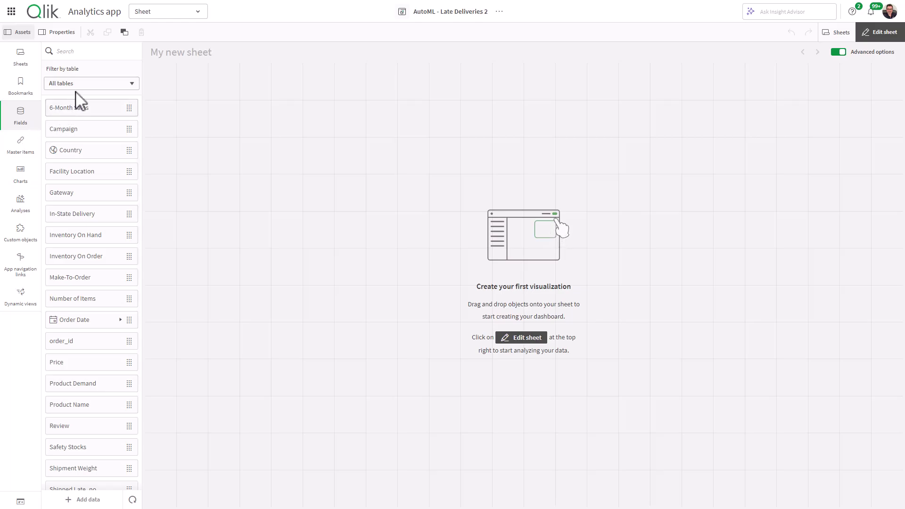
{"action": "left_click", "coordinate": [91, 84]}
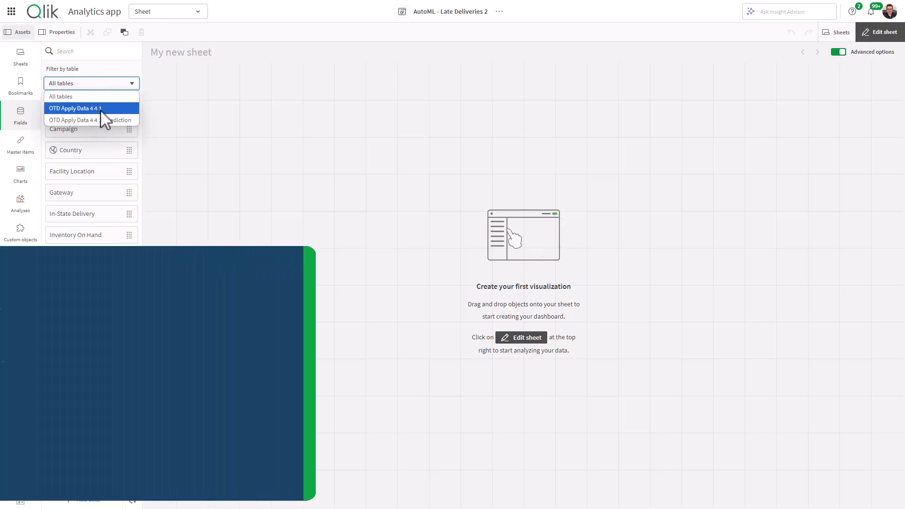
{"action": "left_click", "coordinate": [100, 109]}
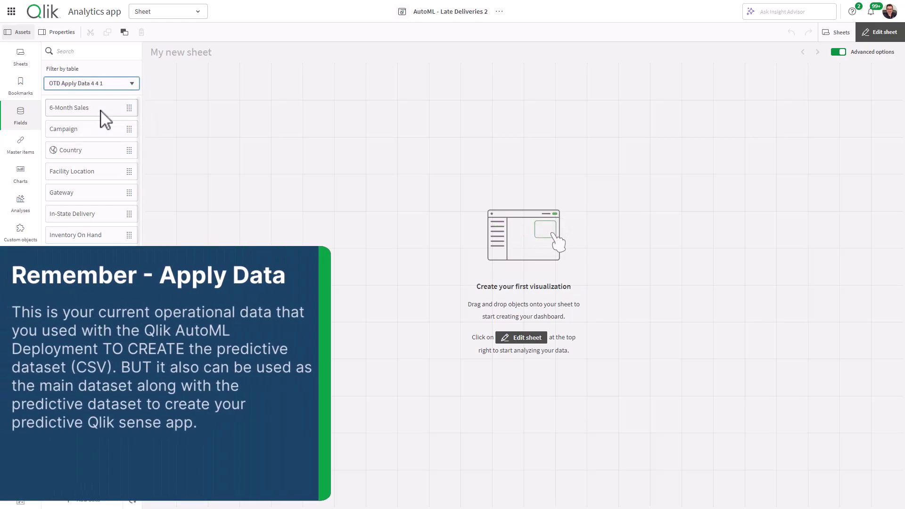
{"action": "scroll", "coordinate": [115, 155], "scroll_direction": "down", "scroll_amount": 1}
{"action": "scroll", "coordinate": [121, 198], "scroll_direction": "up", "scroll_amount": 1}
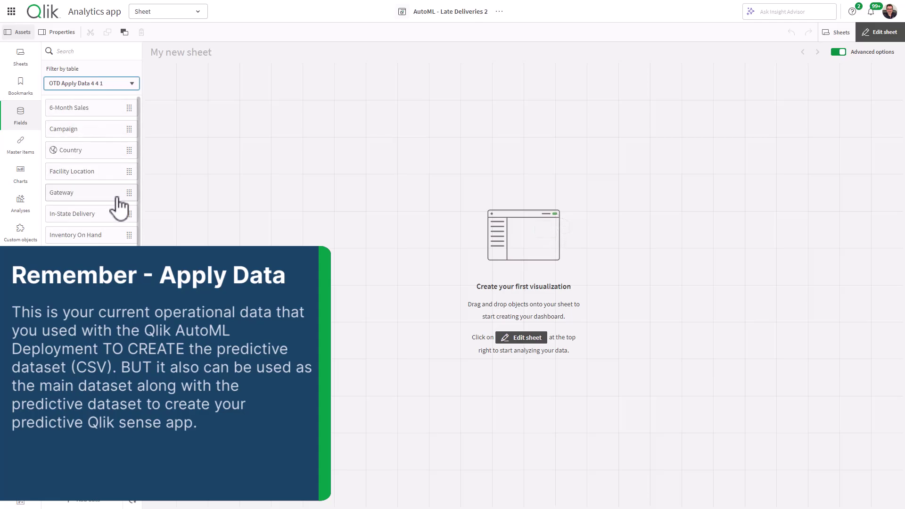
{"action": "scroll", "coordinate": [119, 206], "scroll_direction": "down", "scroll_amount": 1}
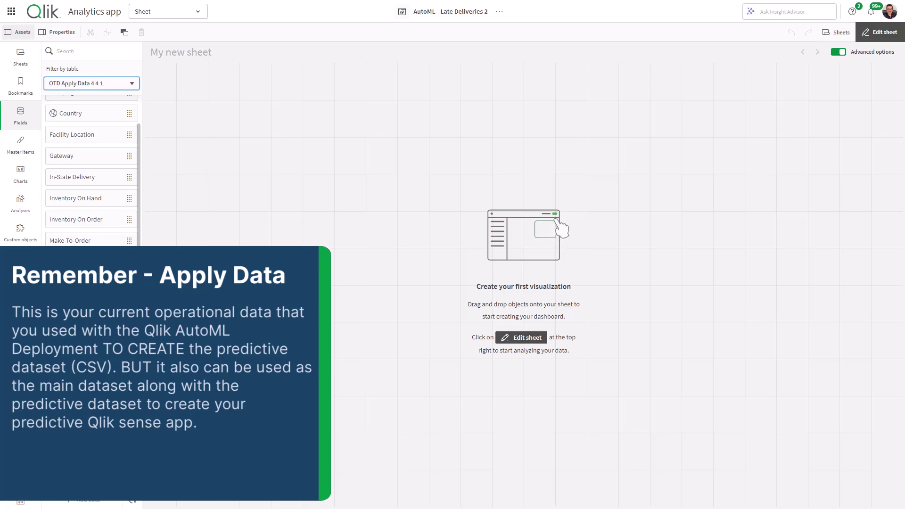
{"action": "left_click", "coordinate": [100, 86]}
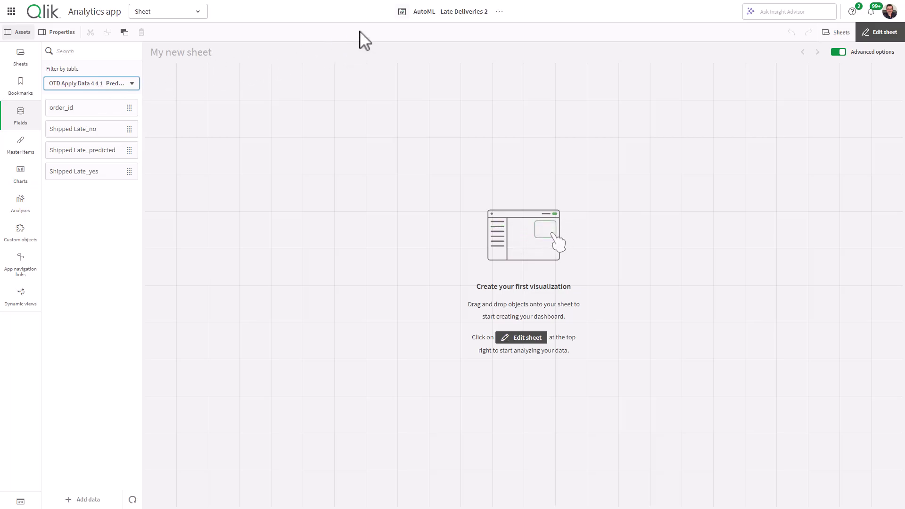
- Go through the catalog to the Late Deliveries - Predicted app
{"action": "left_click", "coordinate": [11, 12]}
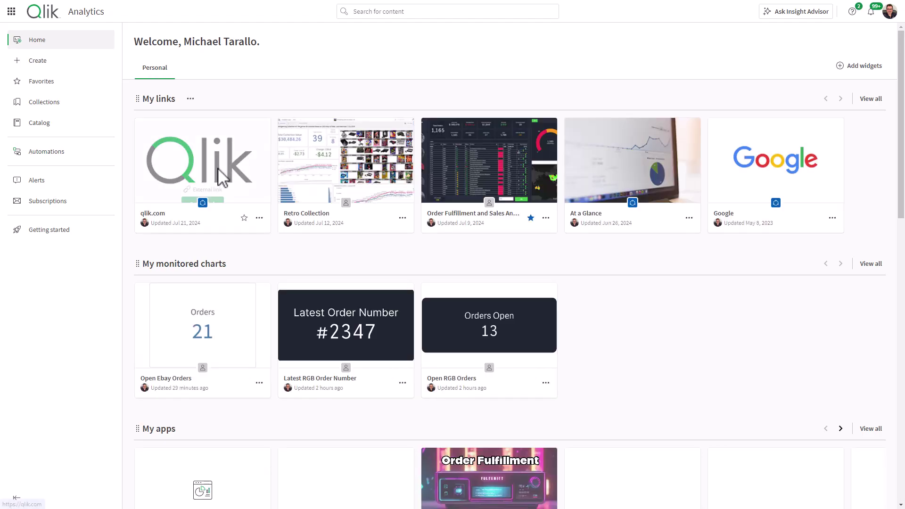
{"action": "left_click", "coordinate": [52, 124]}
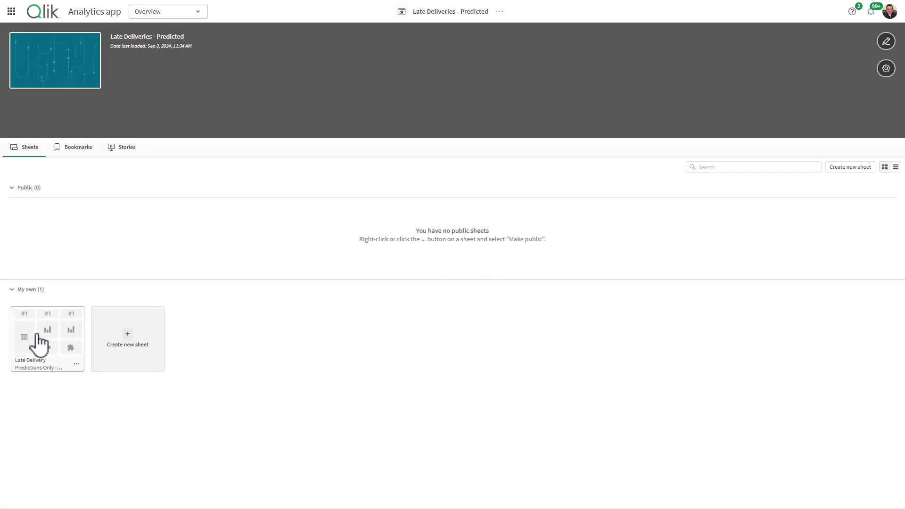
- Open the Late Delivery Predictions Only - Simple sheet and inspect its chart bar values
{"action": "left_click", "coordinate": [38, 338]}
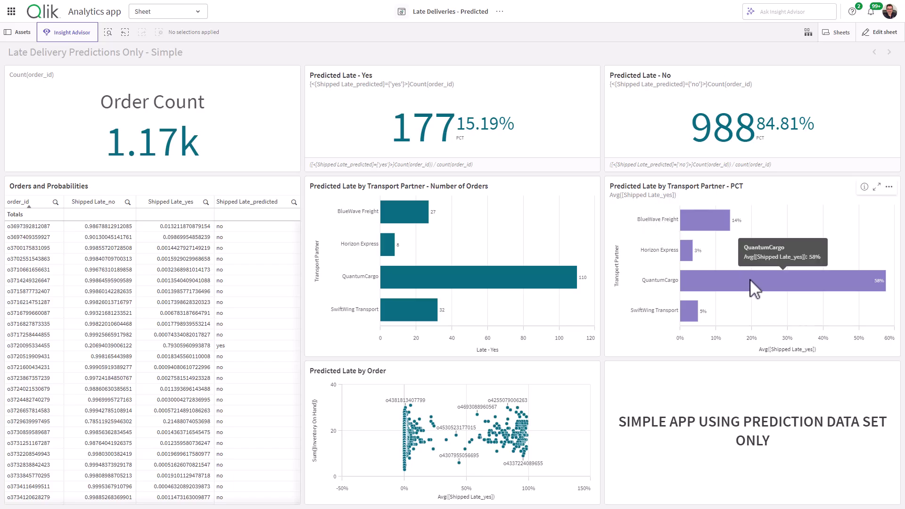
{"action": "mouse_move", "coordinate": [672, 219]}
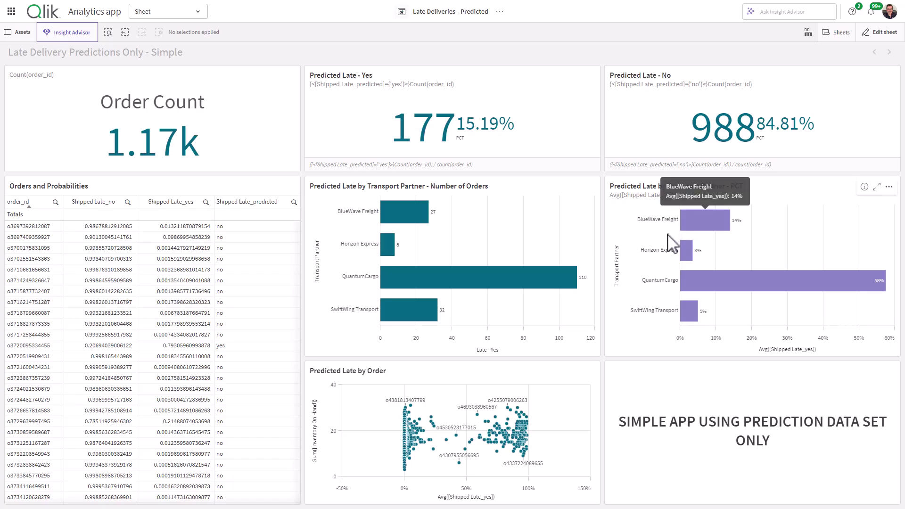
{"action": "mouse_move", "coordinate": [667, 270]}
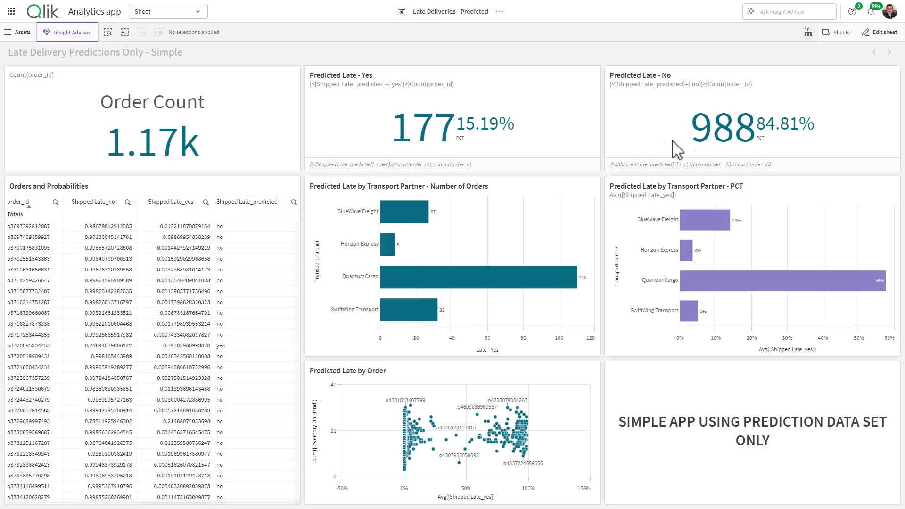
- Toggle the QuantumCargo and BlueWave Freight bar selections on and off, then show the sheet list
{"action": "mouse_move", "coordinate": [397, 284]}
{"action": "mouse_move", "coordinate": [561, 283]}
{"action": "mouse_move", "coordinate": [461, 465]}
{"action": "left_click", "coordinate": [453, 277]}
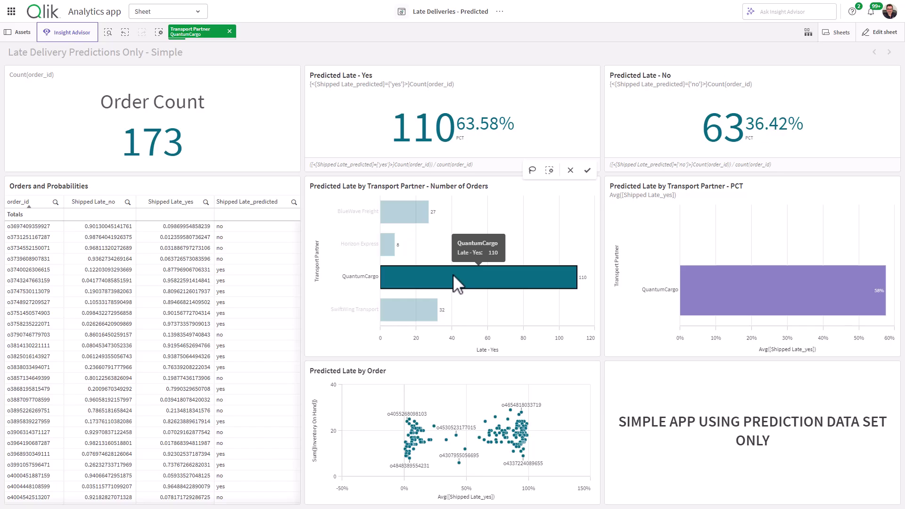
{"action": "left_click", "coordinate": [453, 274]}
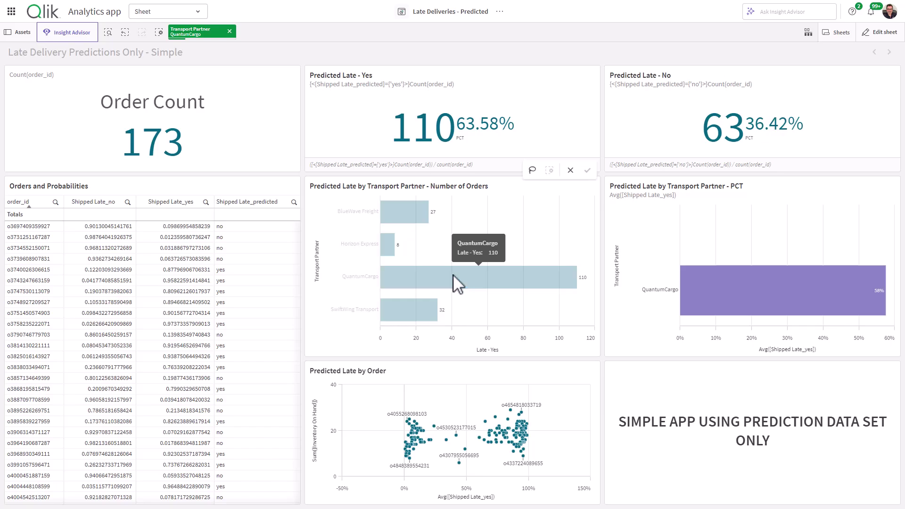
{"action": "left_click", "coordinate": [417, 213]}
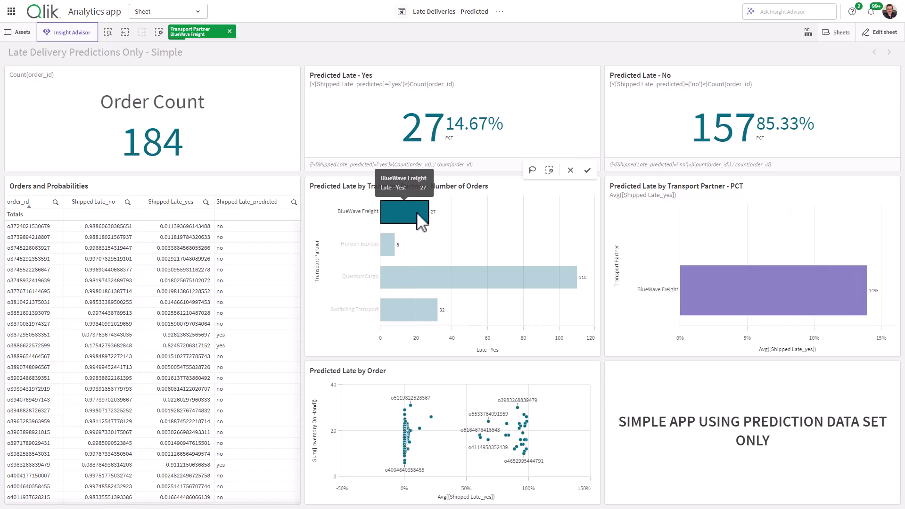
{"action": "left_click", "coordinate": [417, 212]}
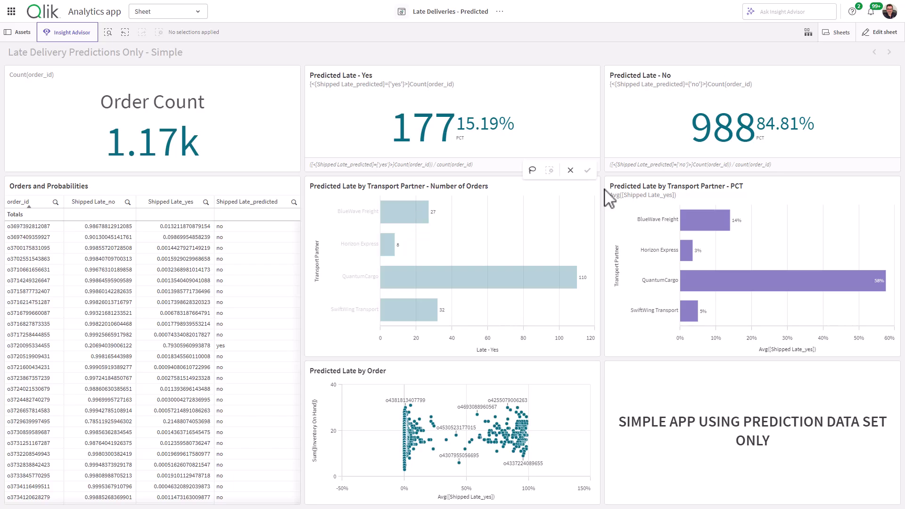
{"action": "left_click", "coordinate": [843, 38]}
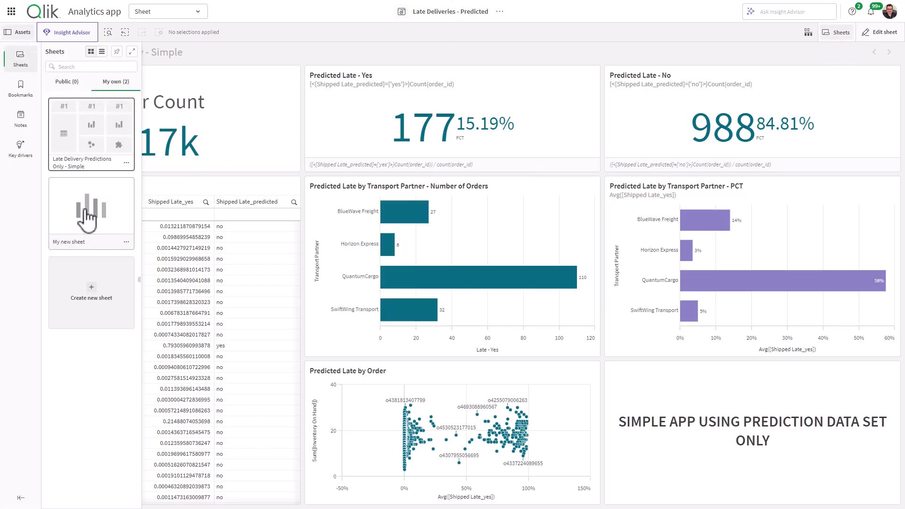
- Place a new KPI at the top-left of My new sheet in edit mode
{"action": "left_click", "coordinate": [87, 220]}
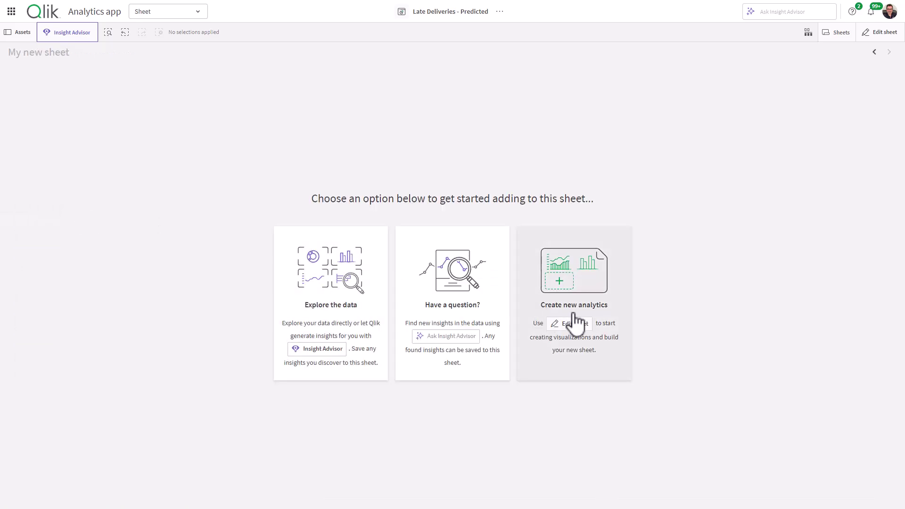
{"action": "left_click", "coordinate": [575, 323]}
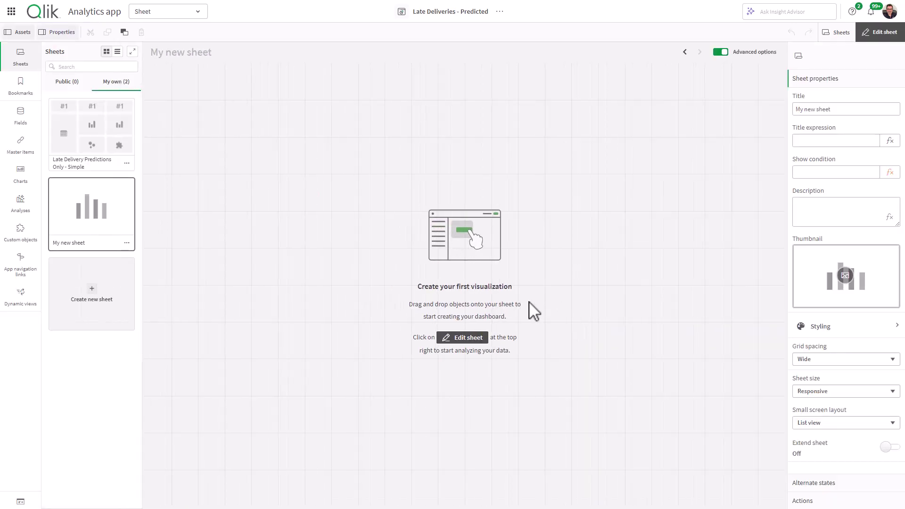
{"action": "left_click", "coordinate": [24, 180]}
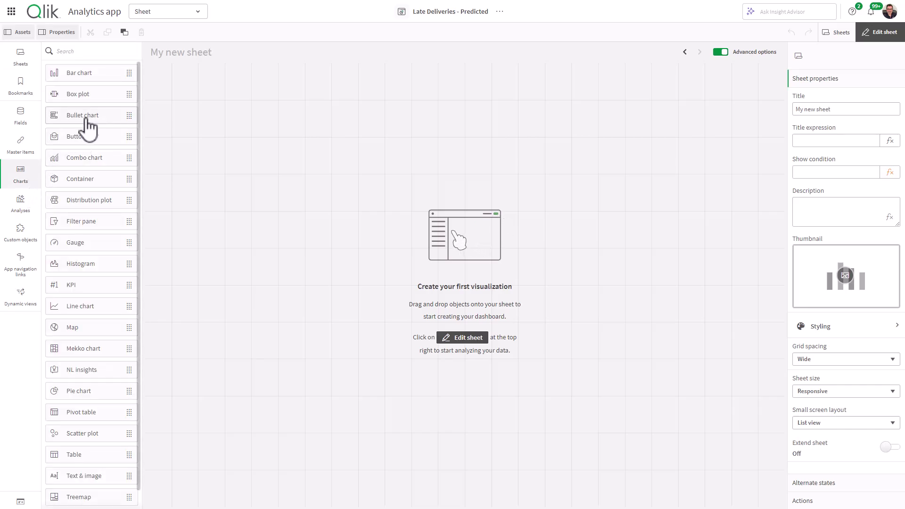
{"action": "left_click_drag", "start_coordinate": [99, 285], "coordinate": [257, 160]}
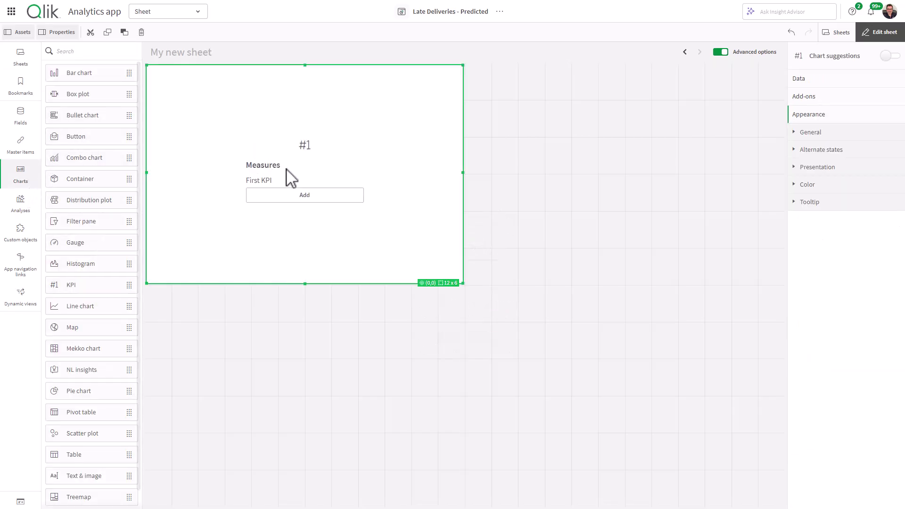
- Give the KPI the measure Count(order_id), showing 1.17k, and shrink it
{"action": "left_click", "coordinate": [317, 197]}
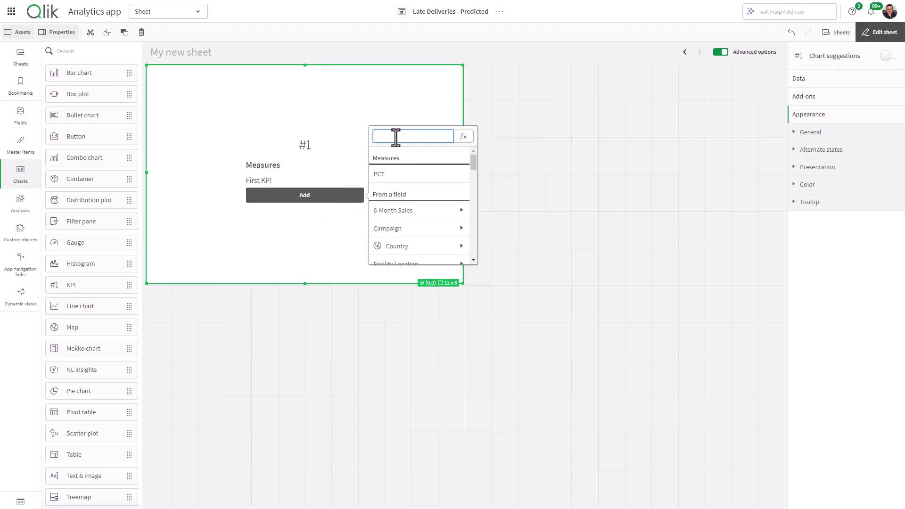
{"action": "type", "text": "count"}
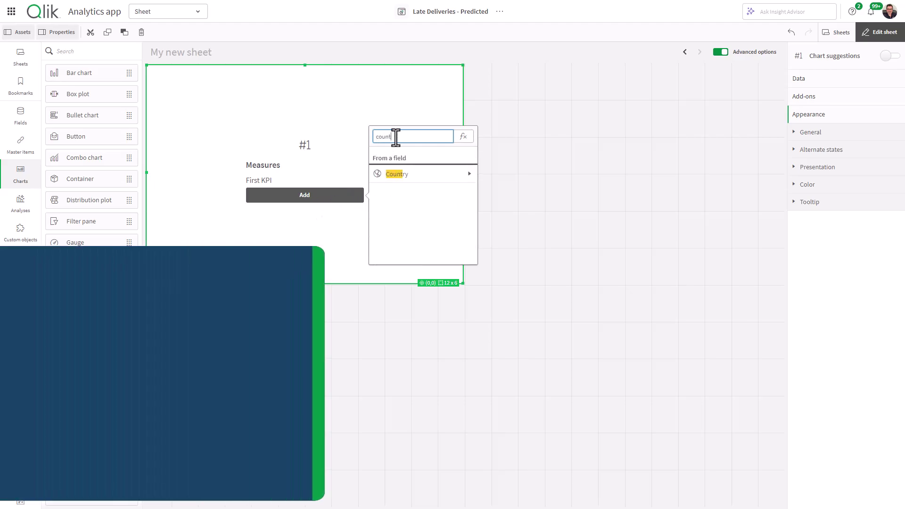
{"action": "key", "text": "BackSpace"}
{"action": "key", "text": "BackSpace"}
{"action": "key", "text": "BackSpace"}
{"action": "key", "text": "BackSpace"}
{"action": "type", "text": "ord"}
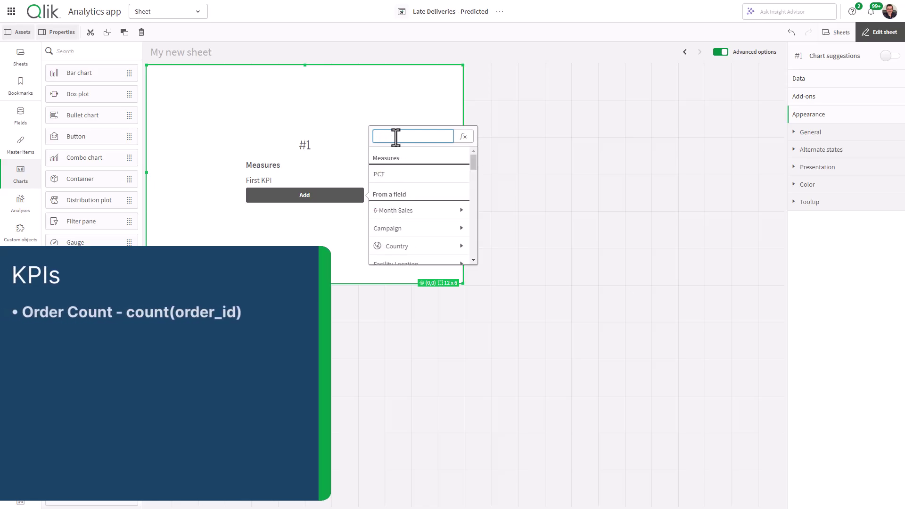
{"action": "type", "text": "er"}
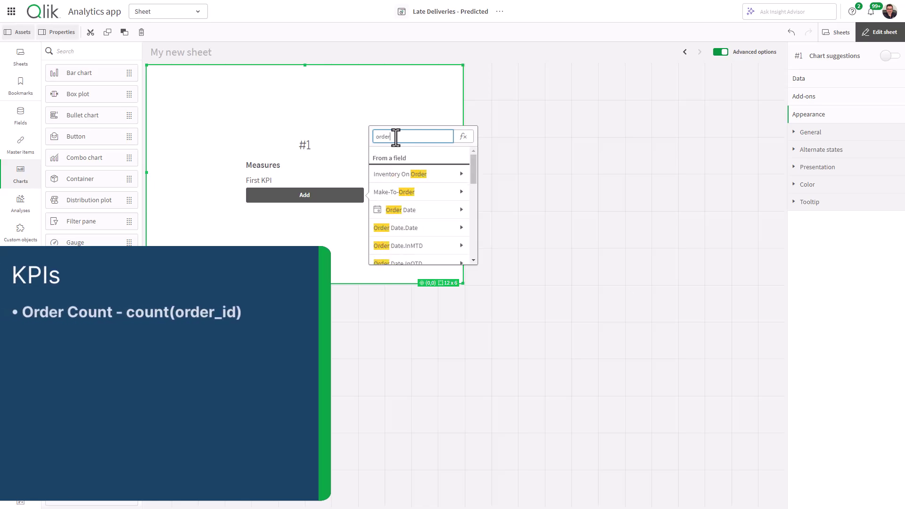
{"action": "type", "text": "_i"}
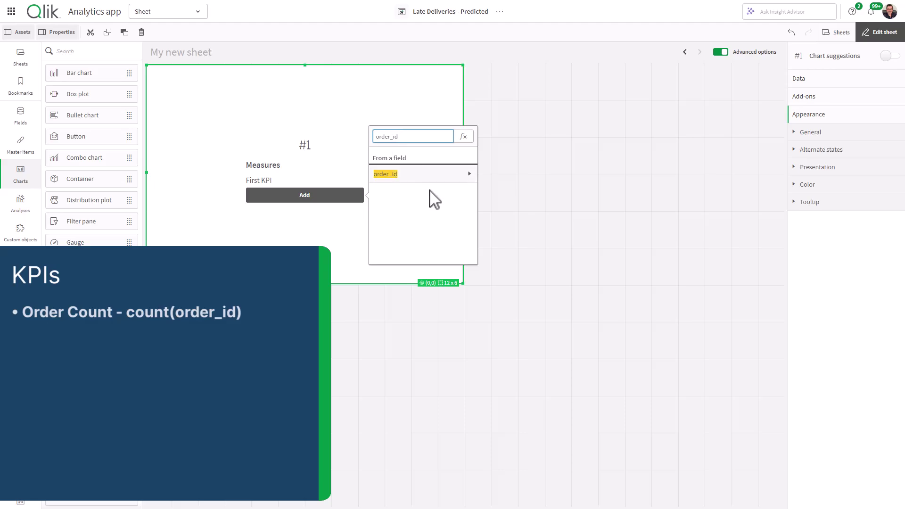
{"action": "type", "text": "d"}
{"action": "left_click", "coordinate": [436, 178]}
{"action": "left_click", "coordinate": [429, 186]}
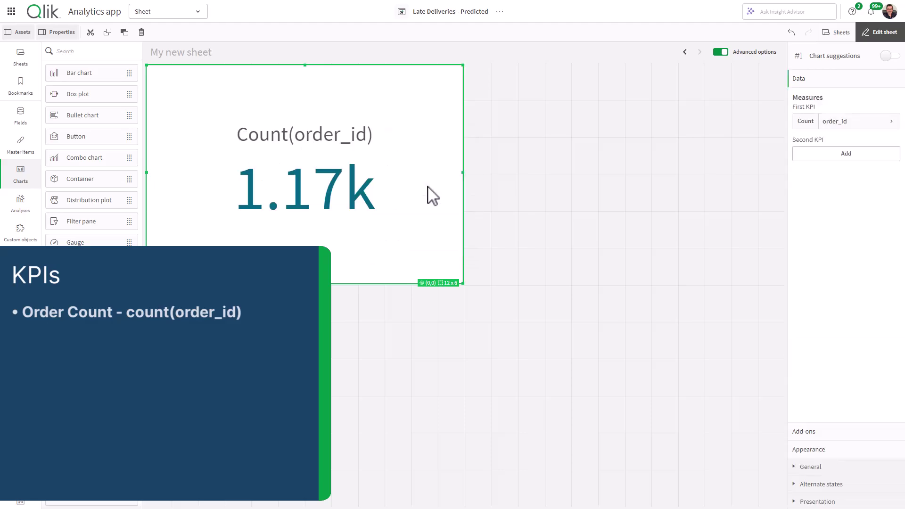
{"action": "left_click_drag", "start_coordinate": [460, 281], "coordinate": [352, 166]}
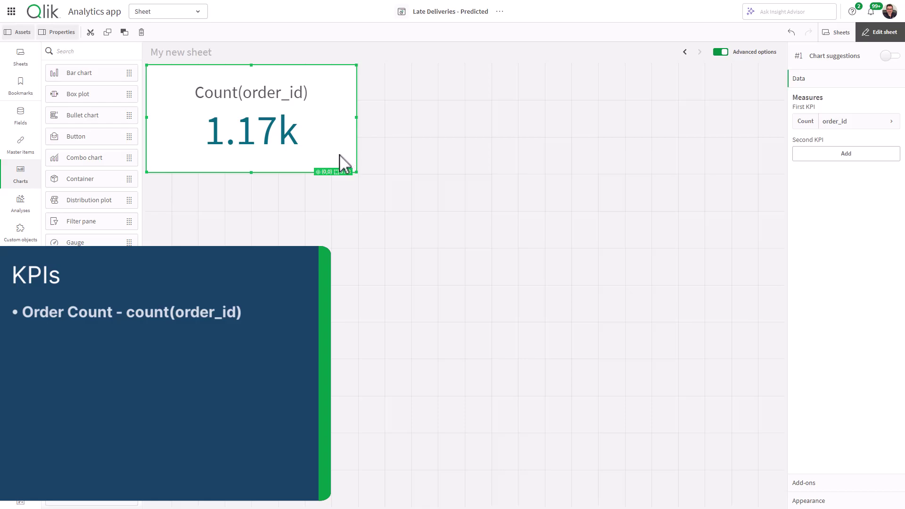
- Duplicate the Count(order_id) KPI to edit the copy's measure expression
{"action": "left_click", "coordinate": [386, 151]}
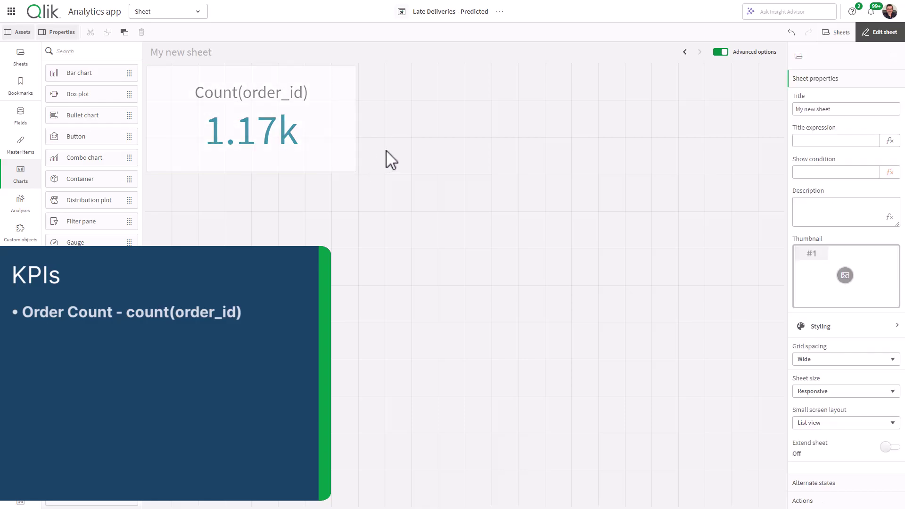
{"action": "key", "text": "ctrl+v"}
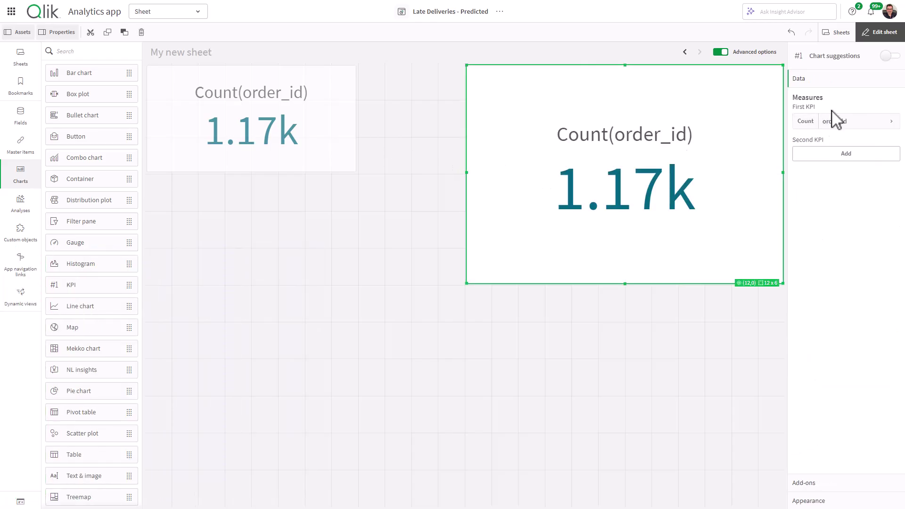
{"action": "left_click", "coordinate": [839, 124]}
{"action": "left_click", "coordinate": [885, 150]}
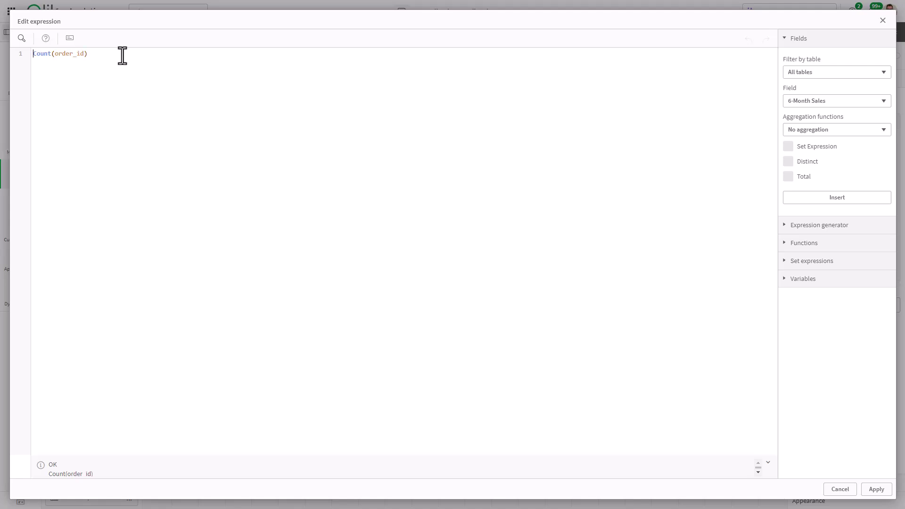
- Set the copy to {<[Shipped Late_predicted]={'yes'}>}Count(order_id) and fit it beside the total KPI
{"action": "type", "text": "{}"}
{"action": "type", "text": "<>"}
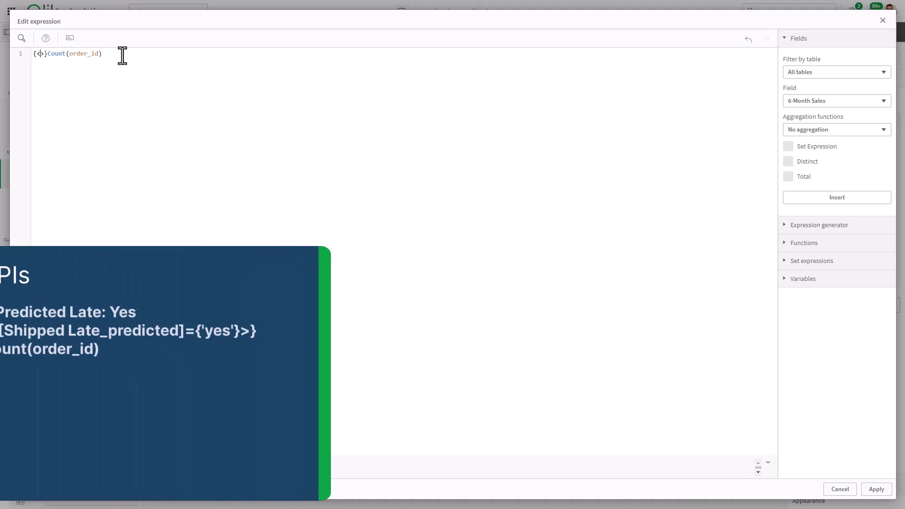
{"action": "type", "text": "sh"}
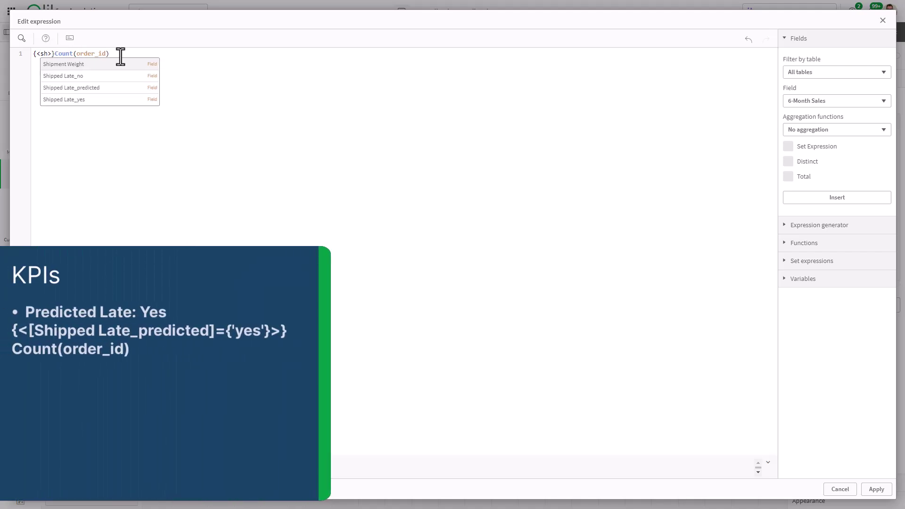
{"action": "left_click", "coordinate": [102, 88]}
{"action": "type", "text": "={"}
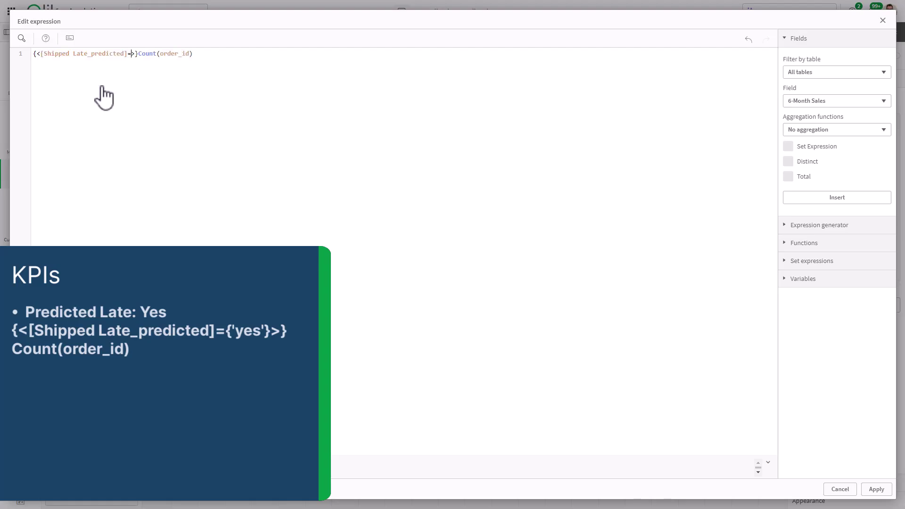
{"action": "type", "text": "''yes'"}
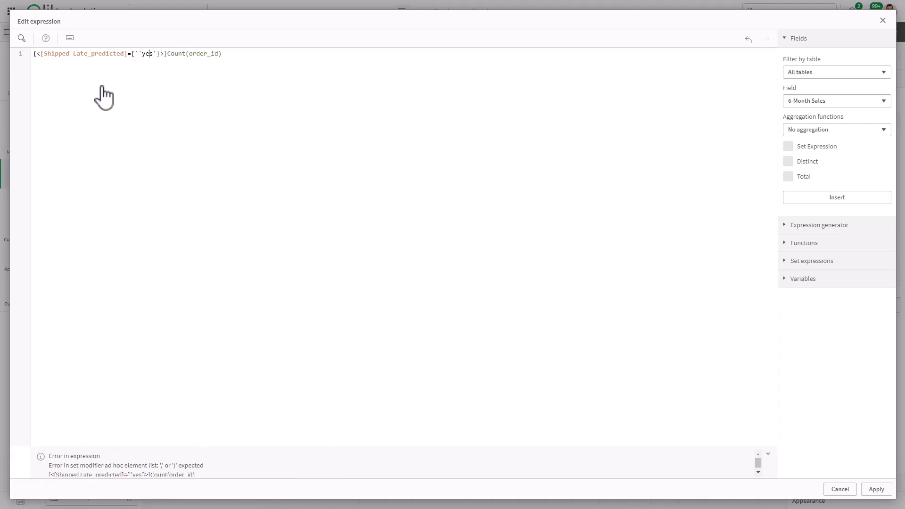
{"action": "key", "text": "BackSpace"}
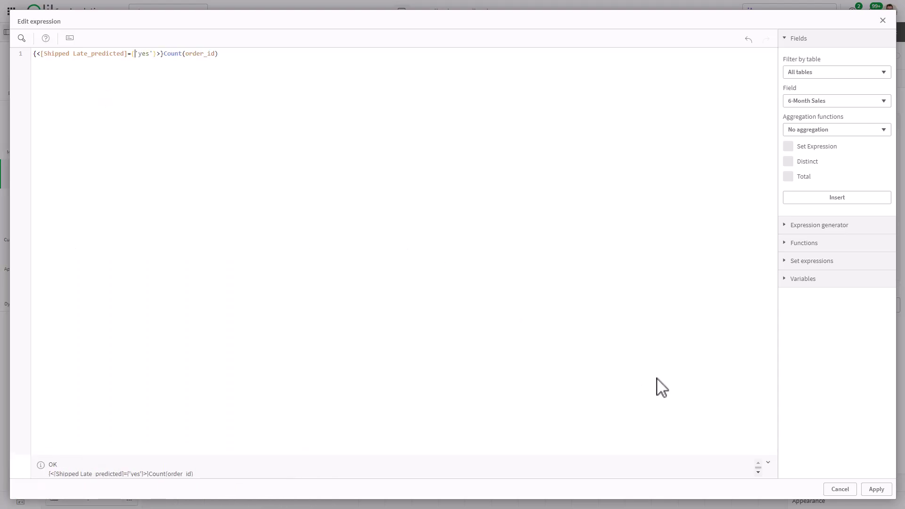
{"action": "left_click", "coordinate": [876, 488]}
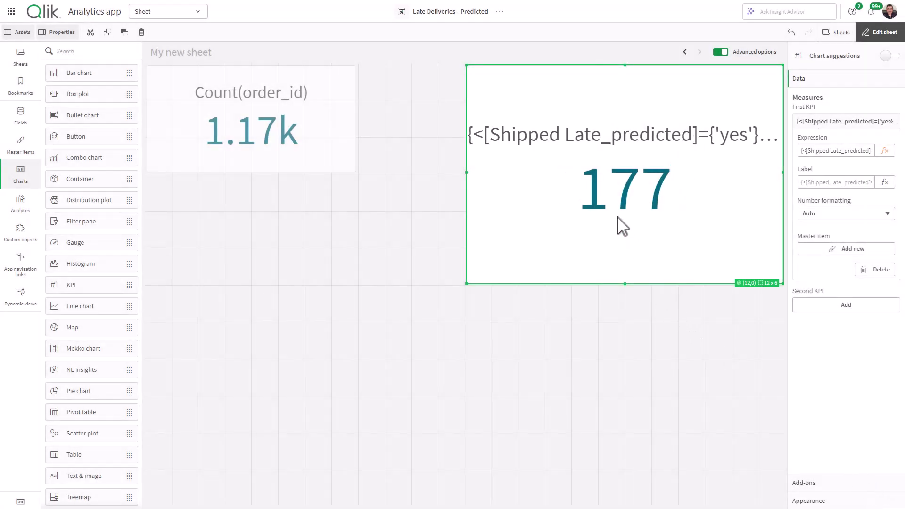
{"action": "left_click_drag", "start_coordinate": [593, 204], "coordinate": [441, 83]}
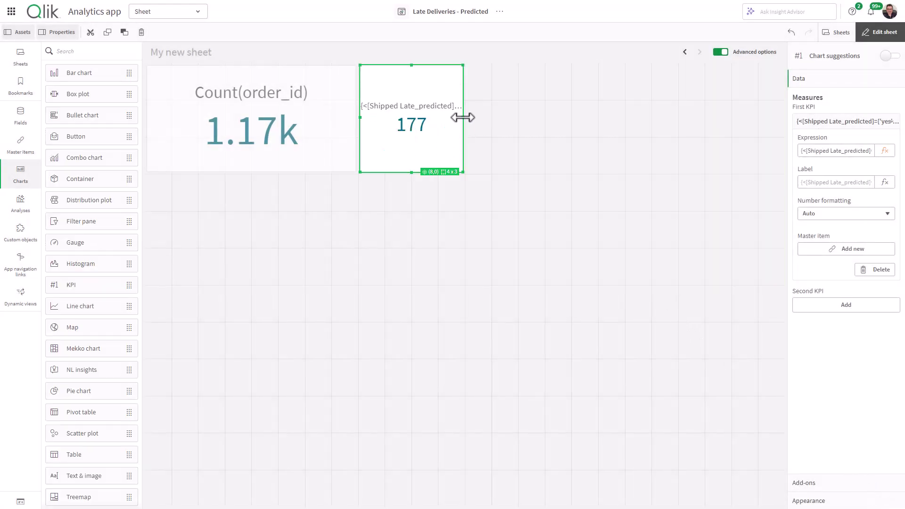
{"action": "left_click_drag", "start_coordinate": [463, 116], "coordinate": [542, 121]}
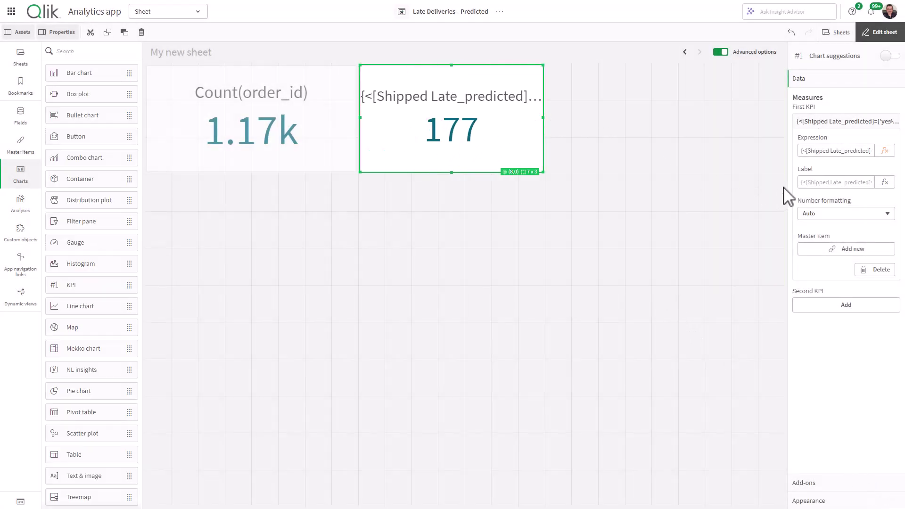
- Add a Shipped Late_predicted filter list from the OTD _Prediction table below the KPIs, narrowed to 4x3
{"action": "left_click", "coordinate": [428, 243]}
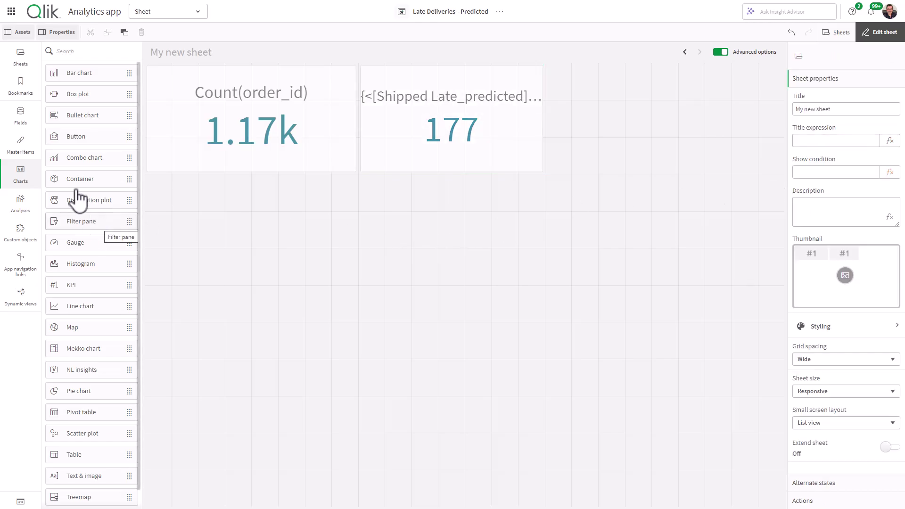
{"action": "left_click", "coordinate": [21, 118]}
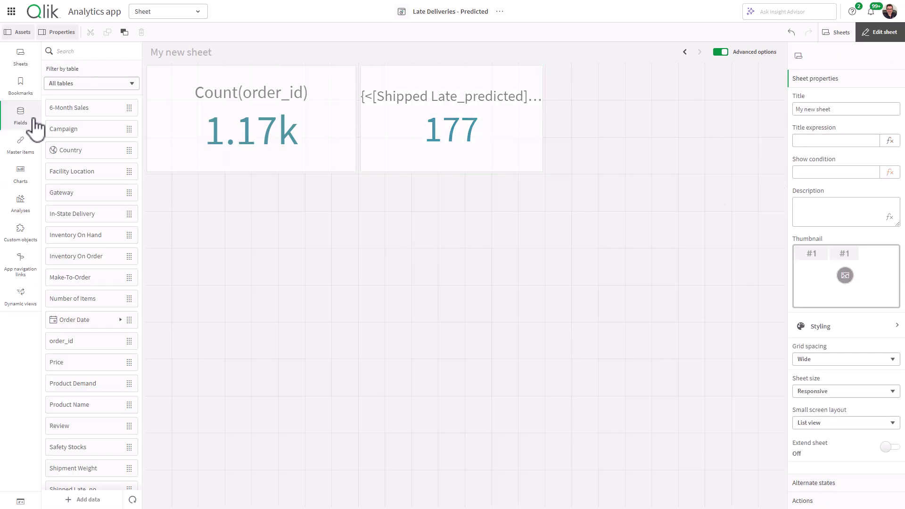
{"action": "left_click", "coordinate": [75, 85]}
{"action": "left_click", "coordinate": [91, 120]}
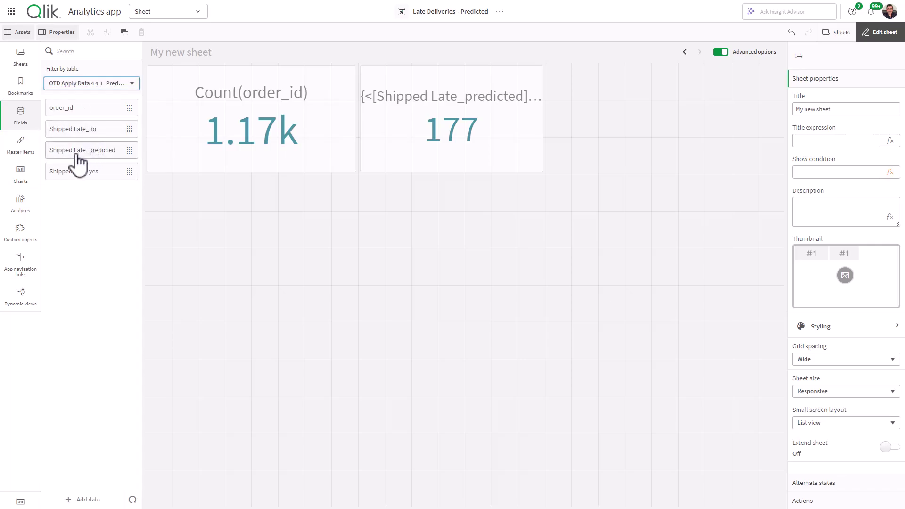
{"action": "left_click_drag", "start_coordinate": [75, 162], "coordinate": [176, 236]}
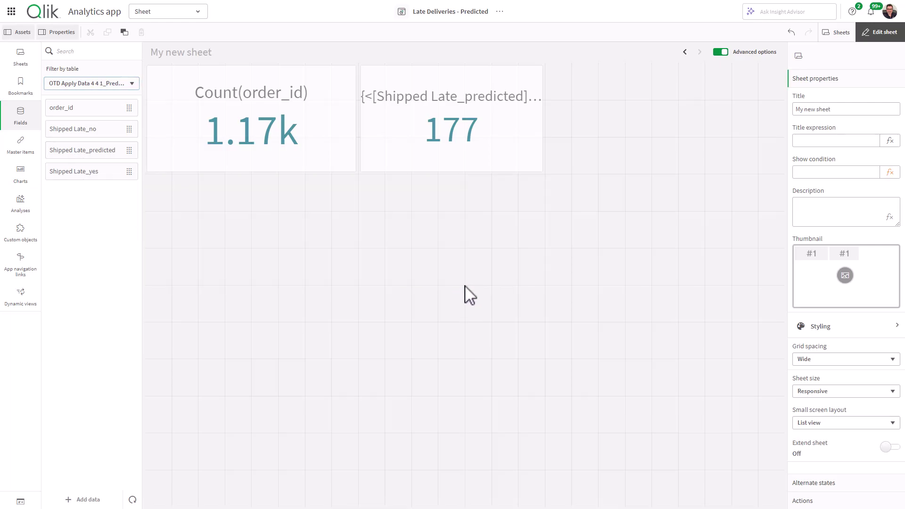
{"action": "left_click_drag", "start_coordinate": [457, 280], "coordinate": [260, 302]}
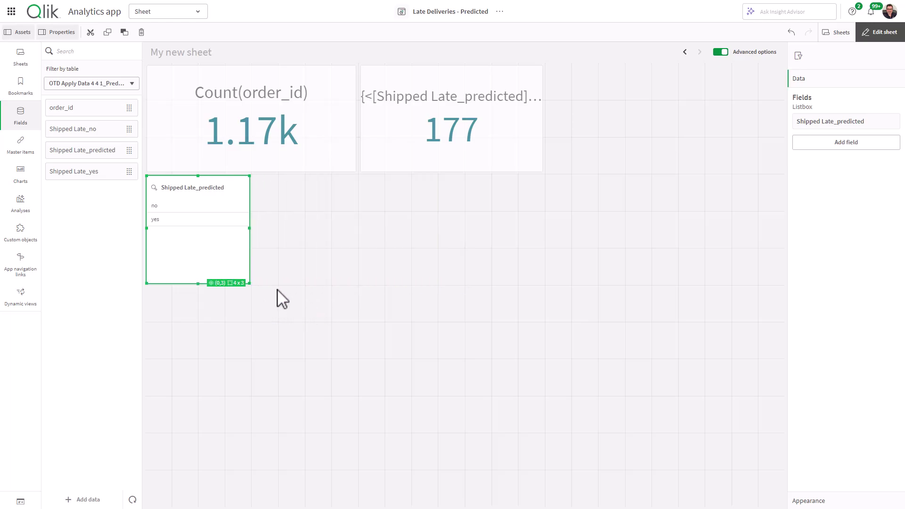
{"action": "left_click", "coordinate": [291, 265]}
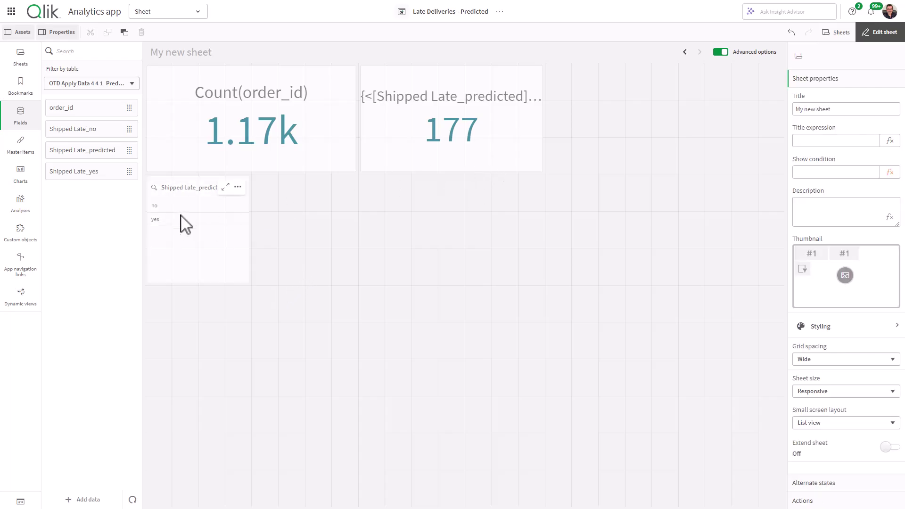
- Select 'no' in the Shipped Late_predicted filter so the order total drops to 988
{"action": "left_click", "coordinate": [887, 33]}
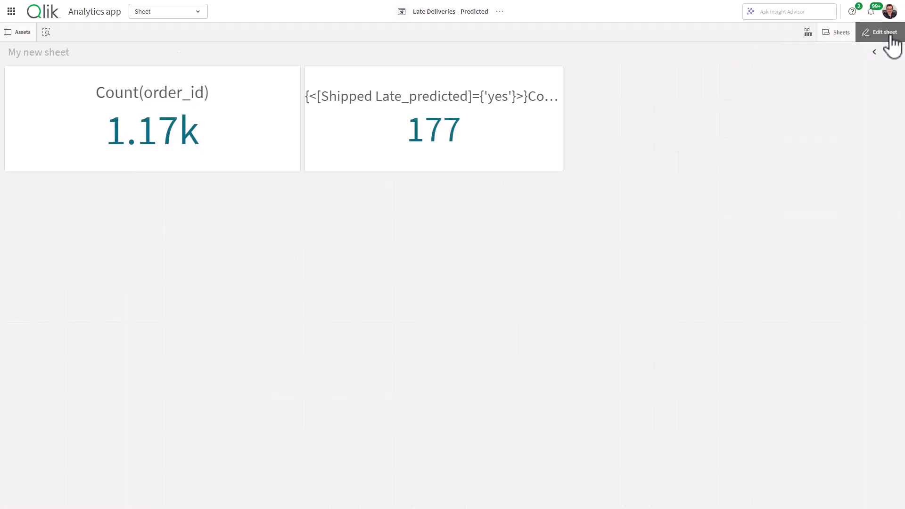
{"action": "left_click", "coordinate": [84, 210]}
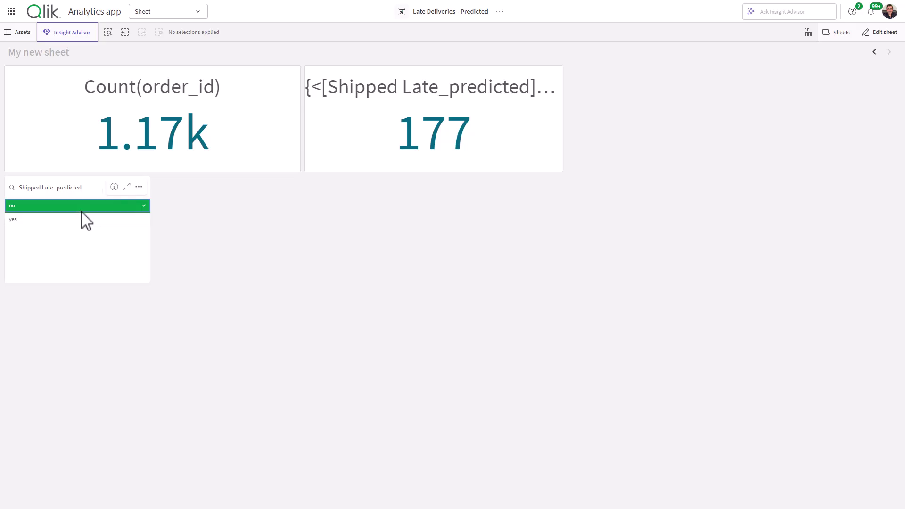
{"action": "left_click", "coordinate": [141, 188]}
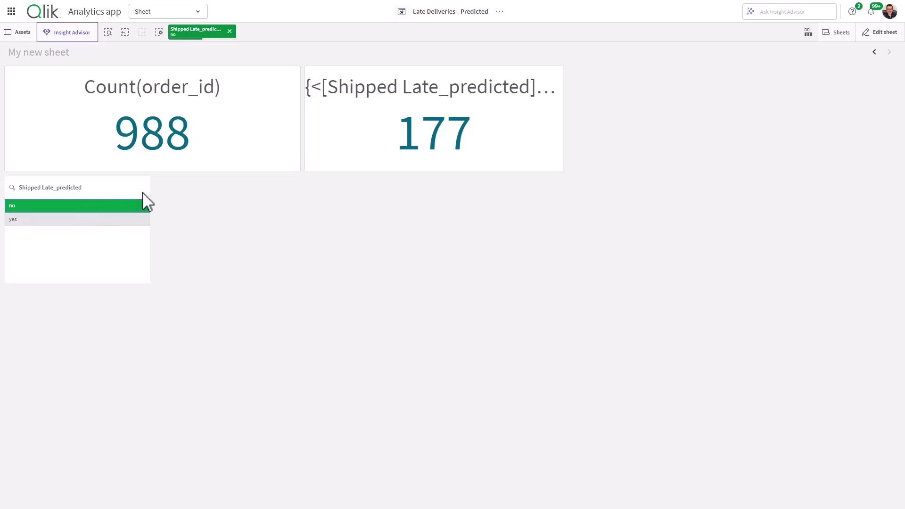
- Duplicate the 177 late-prediction KPI and move the copy up beside the filter list
{"action": "left_click", "coordinate": [887, 33]}
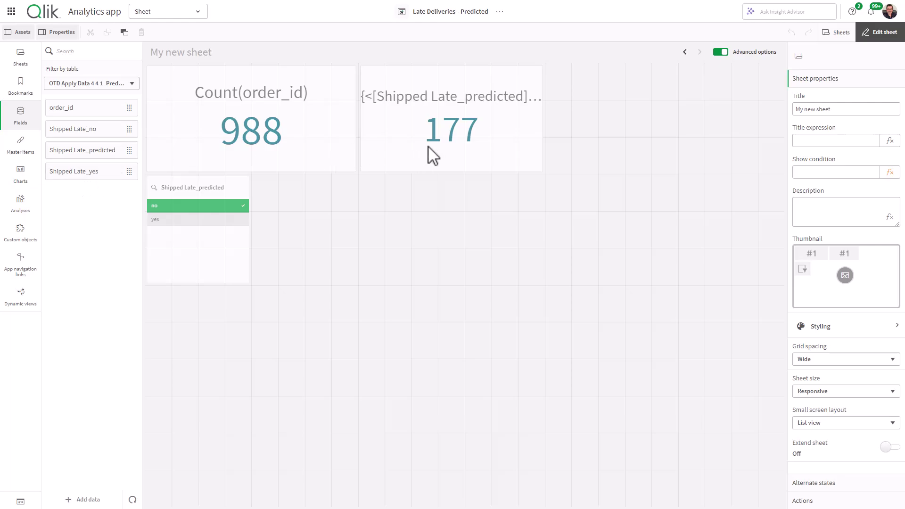
{"action": "left_click", "coordinate": [409, 155]}
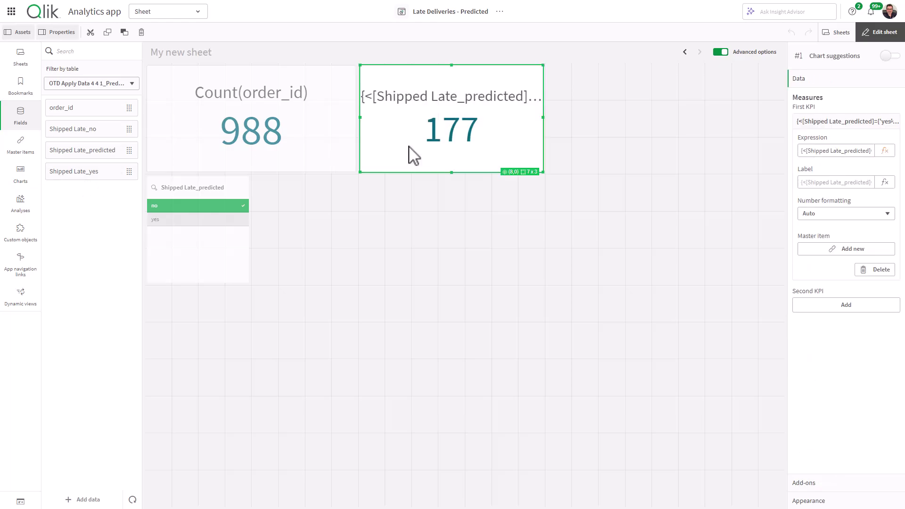
{"action": "left_click", "coordinate": [430, 207]}
{"action": "key", "text": "ctrl+v"}
{"action": "left_click_drag", "start_coordinate": [435, 283], "coordinate": [501, 233]}
- Widen the KPI copy and change its expression to {<[Shipped Late_predicted]={'no'}>}Count(order_id), showing 988
{"action": "left_click", "coordinate": [465, 237]}
{"action": "left_click", "coordinate": [462, 225]}
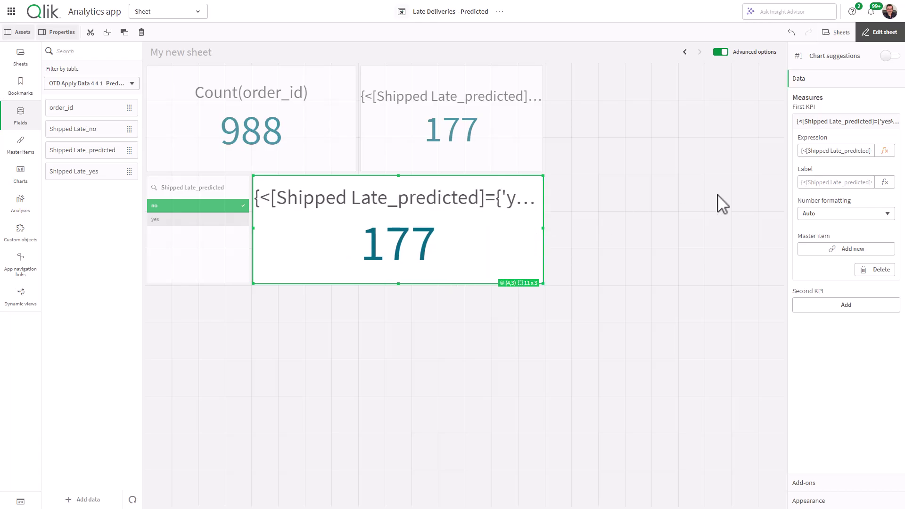
{"action": "left_click", "coordinate": [886, 151]}
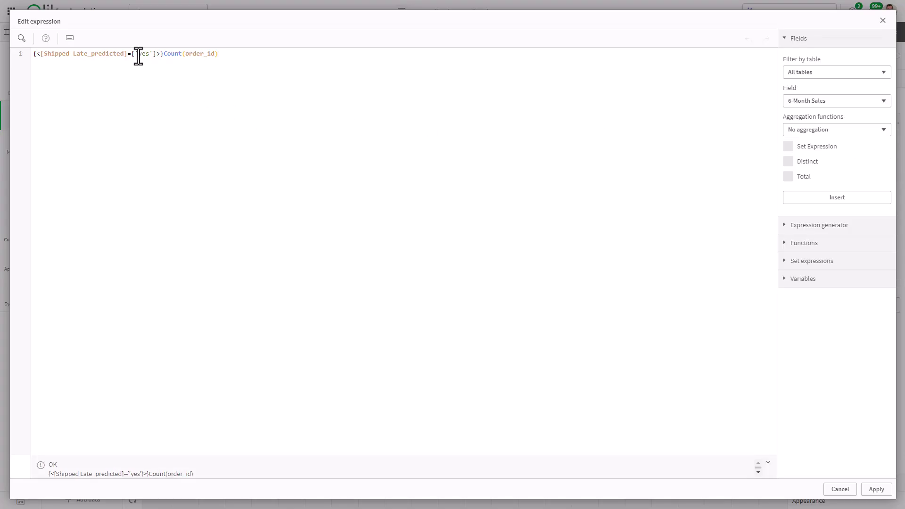
{"action": "left_click_drag", "start_coordinate": [158, 55], "coordinate": [5, 52]}
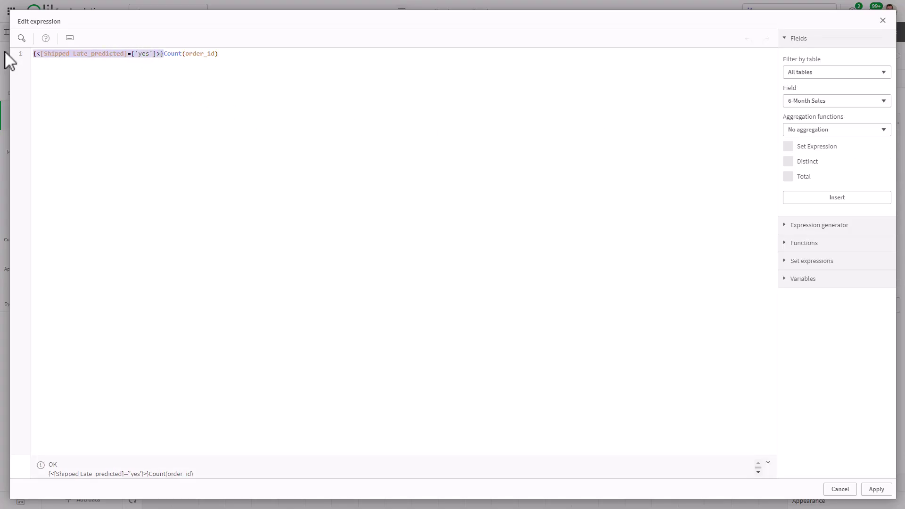
{"action": "key", "text": "BackSpace"}
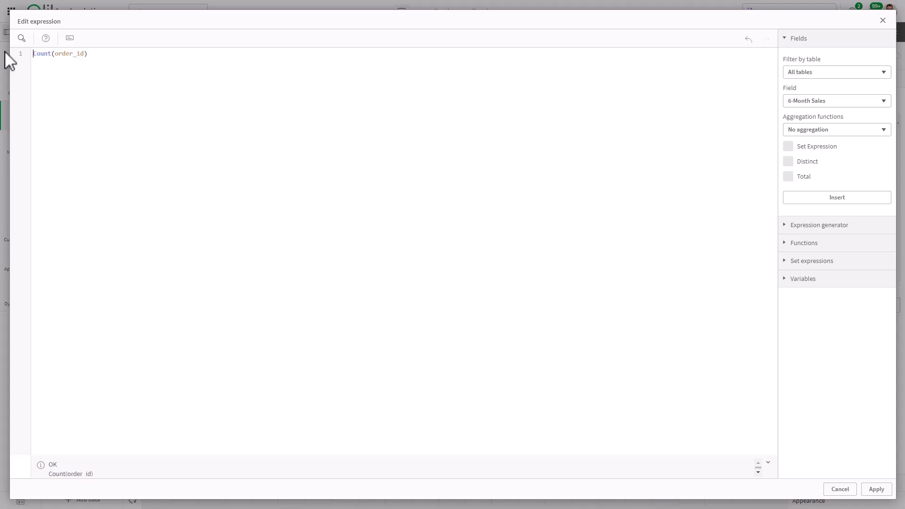
{"action": "left_click", "coordinate": [793, 262]}
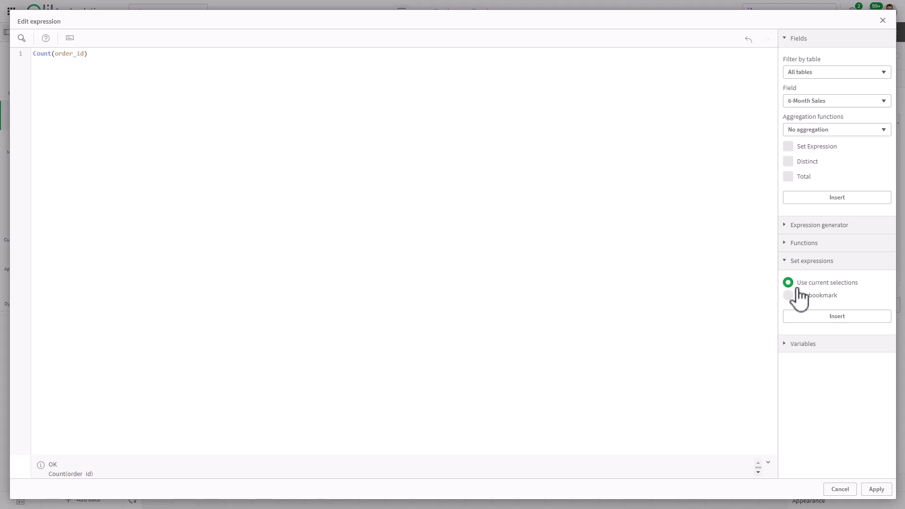
{"action": "left_click", "coordinate": [824, 317]}
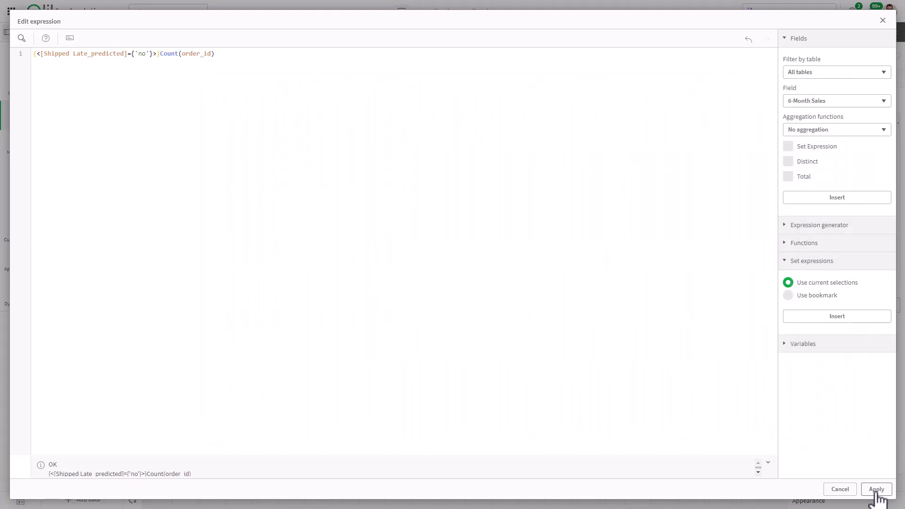
{"action": "left_click", "coordinate": [877, 490]}
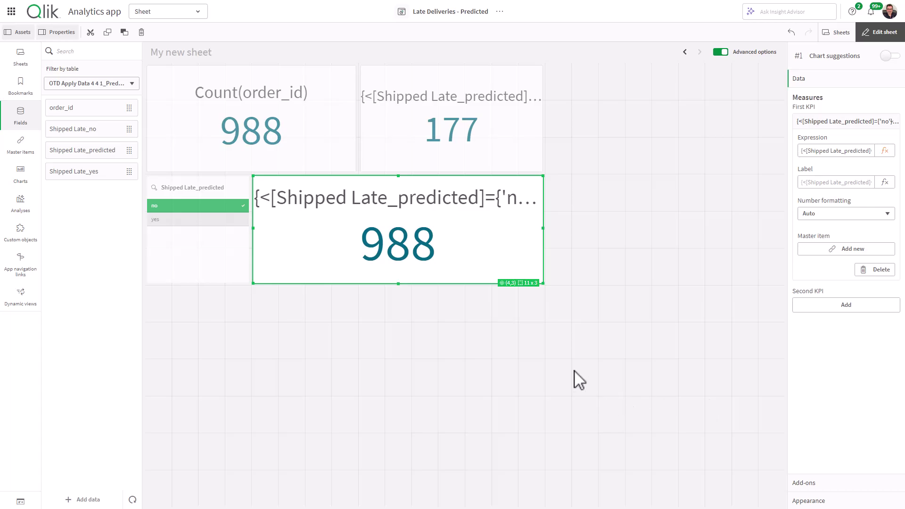
- Clear the 'no' selection and move the 988 KPI into the top row beside the 177 KPI, sized 9x3
{"action": "left_click", "coordinate": [873, 34]}
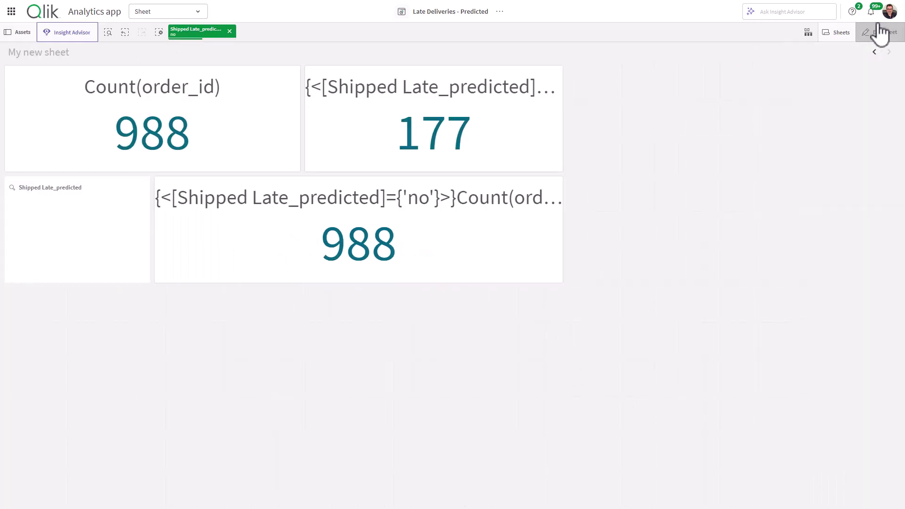
{"action": "left_click", "coordinate": [229, 31]}
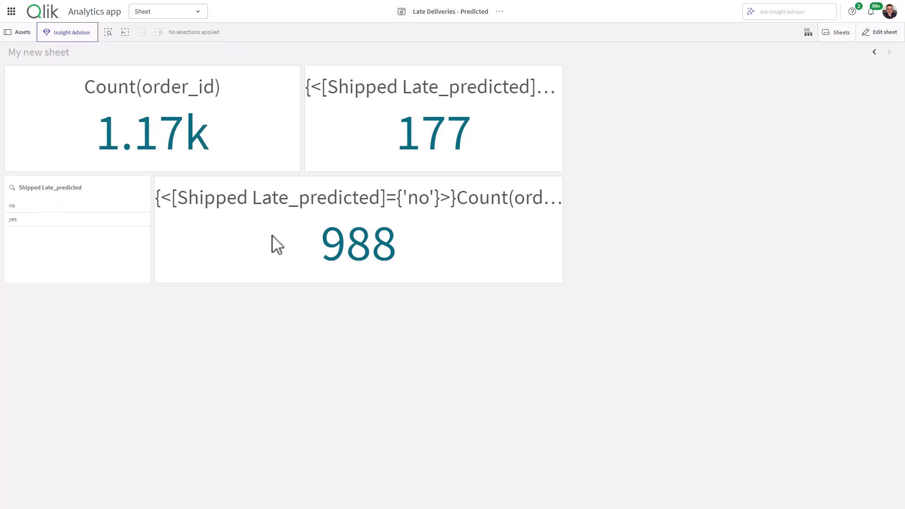
{"action": "left_click", "coordinate": [879, 33]}
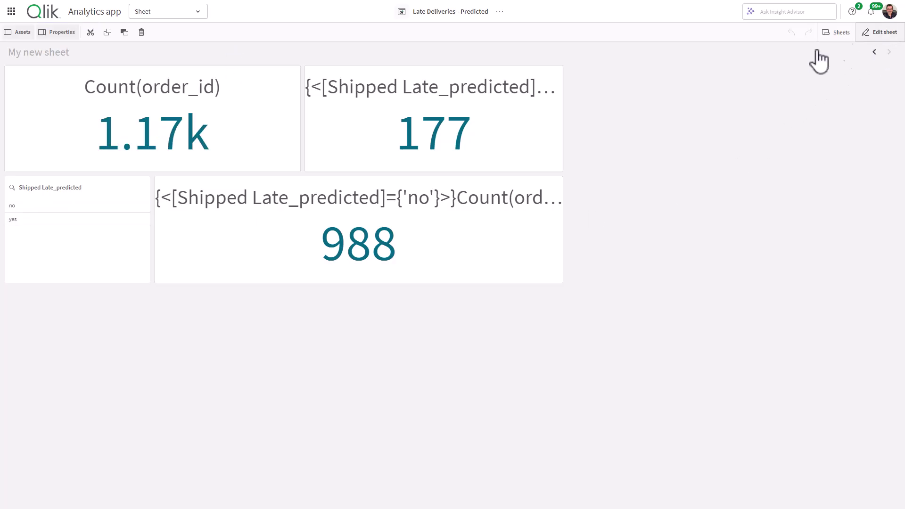
{"action": "left_click_drag", "start_coordinate": [351, 245], "coordinate": [598, 142]}
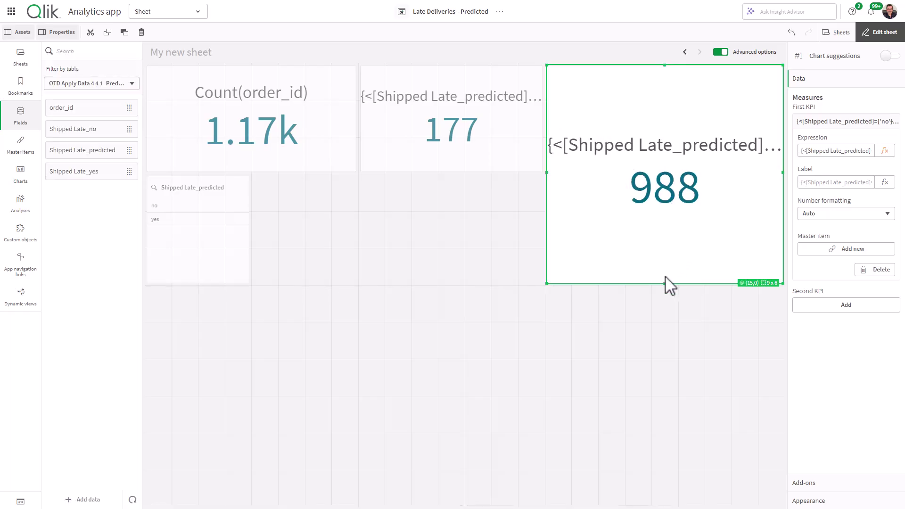
{"action": "left_click_drag", "start_coordinate": [666, 286], "coordinate": [606, 155]}
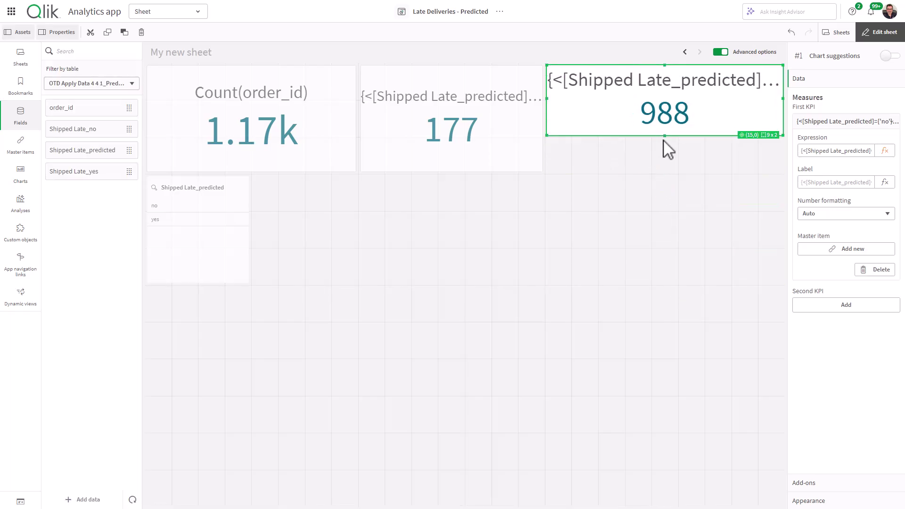
{"action": "left_click_drag", "start_coordinate": [664, 137], "coordinate": [666, 166]}
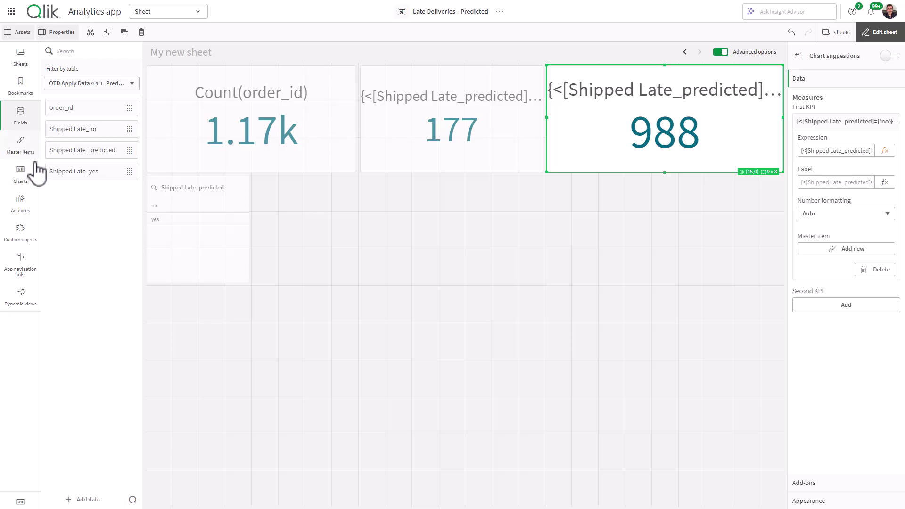
- Place a large bar chart below the KPIs with Transport Partner as its dimension
{"action": "left_click", "coordinate": [22, 176]}
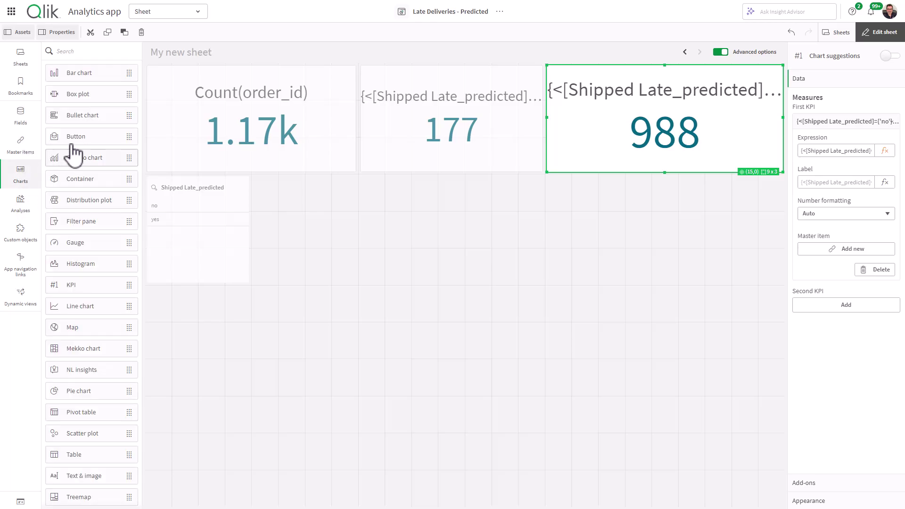
{"action": "left_click_drag", "start_coordinate": [102, 73], "coordinate": [326, 254]}
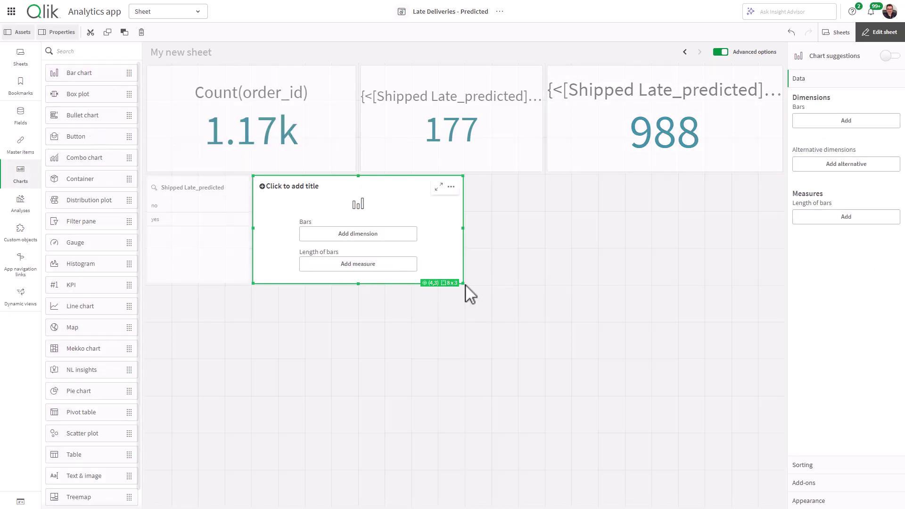
{"action": "left_click_drag", "start_coordinate": [462, 282], "coordinate": [776, 427]}
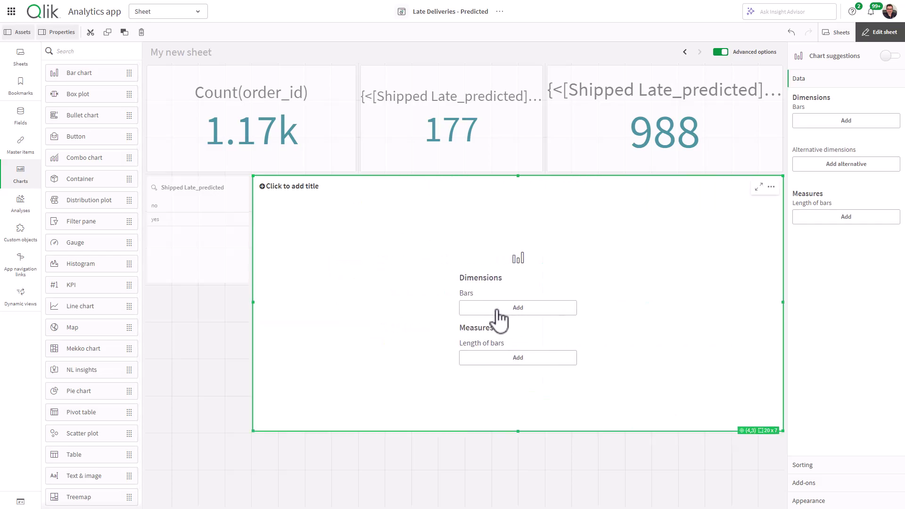
{"action": "left_click", "coordinate": [499, 309]}
{"action": "type", "text": "tr"}
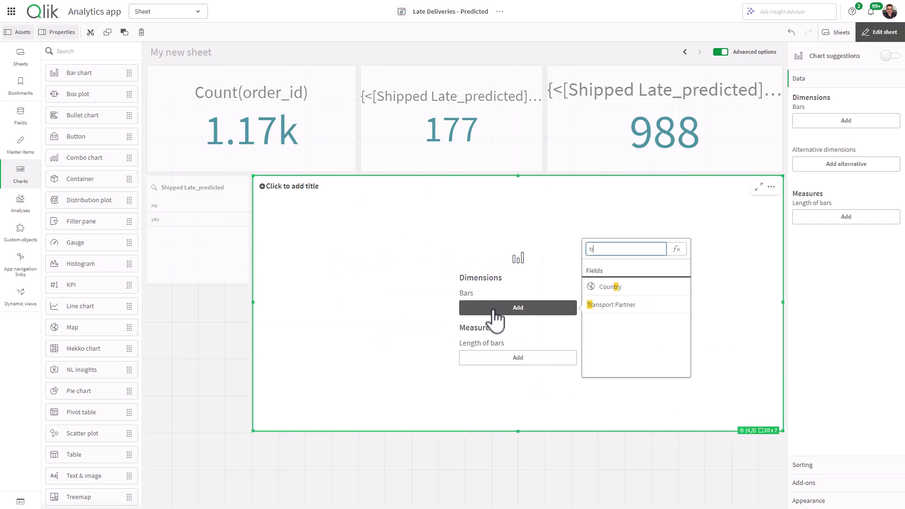
{"action": "left_click", "coordinate": [611, 304]}
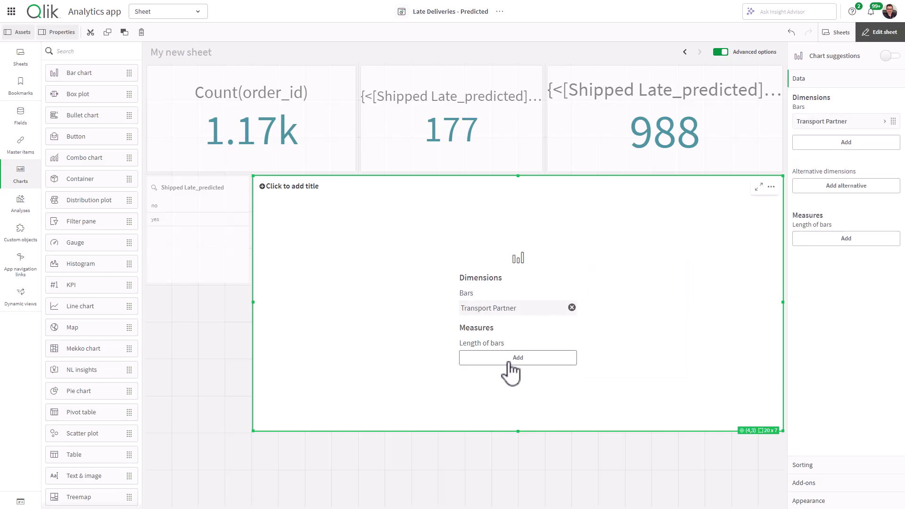
- Add Avg([Shipped Late_yes]) as the bar chart's measure
{"action": "left_click", "coordinate": [515, 359]}
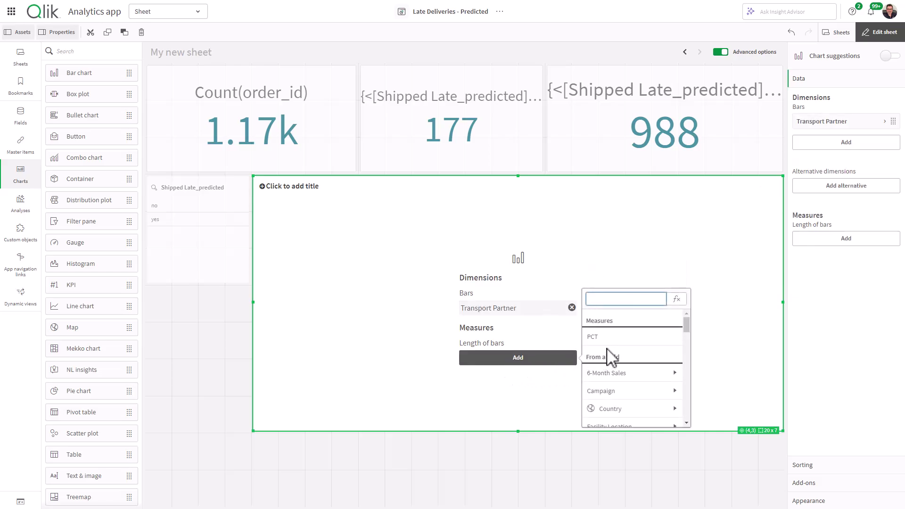
{"action": "type", "text": "pre"}
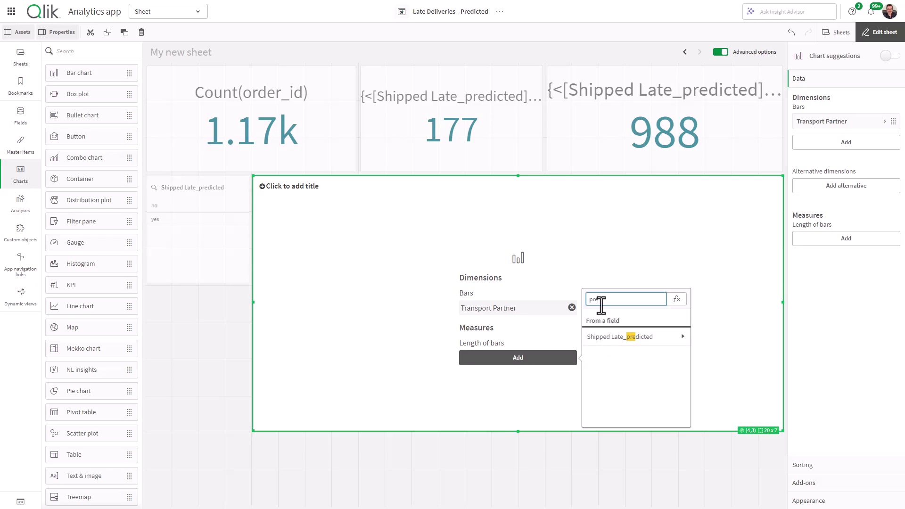
{"action": "key", "text": "BackSpace"}
{"action": "key", "text": "BackSpace"}
{"action": "key", "text": "BackSpace"}
{"action": "type", "text": "yes"}
{"action": "left_click", "coordinate": [665, 340]}
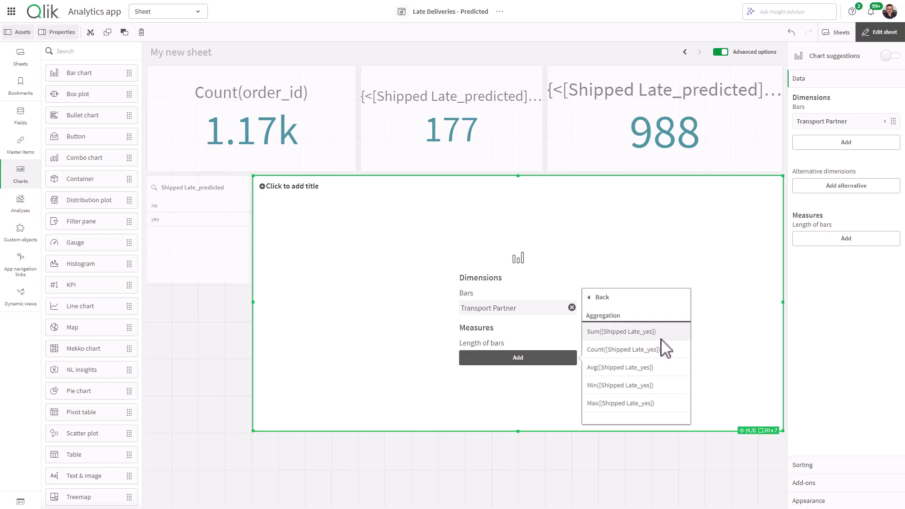
{"action": "left_click", "coordinate": [661, 369]}
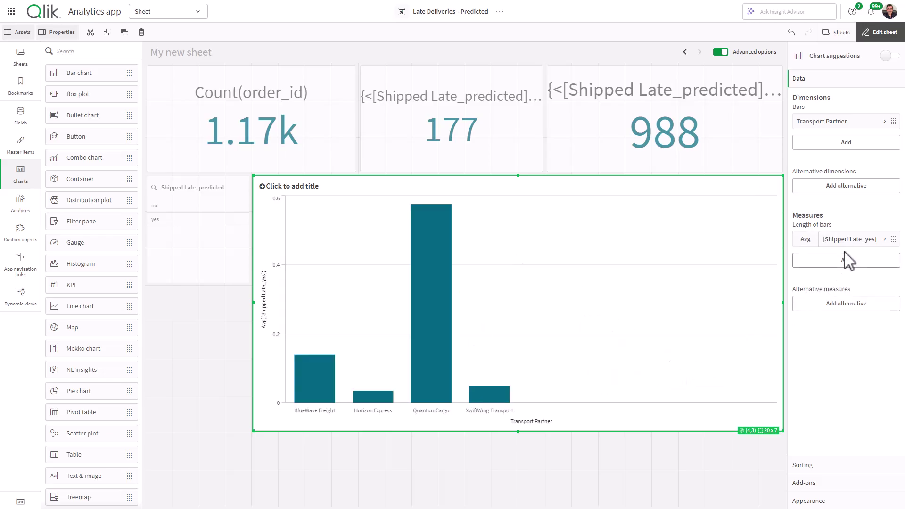
- Format the Shipped Late_yes measure as a Number with the 12% percentage format
{"action": "left_click", "coordinate": [847, 239]}
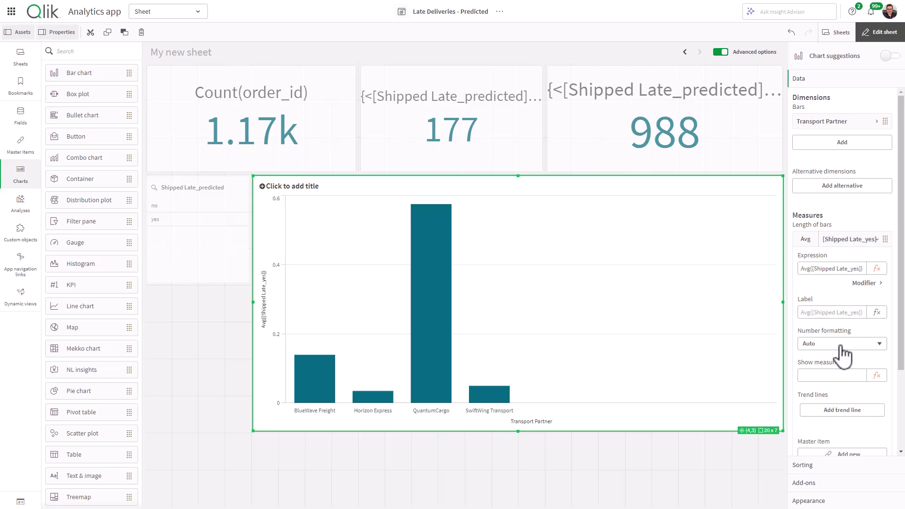
{"action": "left_click", "coordinate": [872, 345]}
{"action": "left_click", "coordinate": [831, 369]}
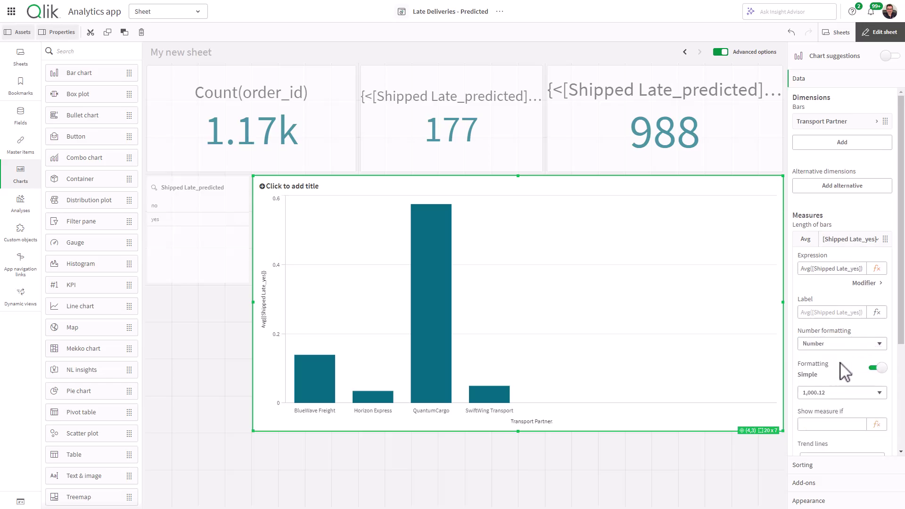
{"action": "left_click", "coordinate": [847, 393]}
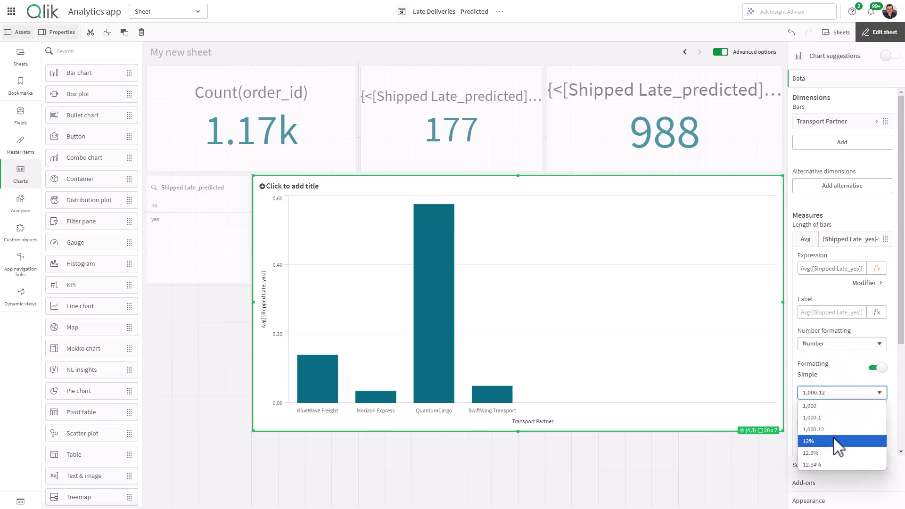
{"action": "left_click", "coordinate": [834, 441]}
- Make the bars horizontal and turn on value labels
{"action": "scroll", "coordinate": [835, 441], "scroll_direction": "down", "scroll_amount": 5}
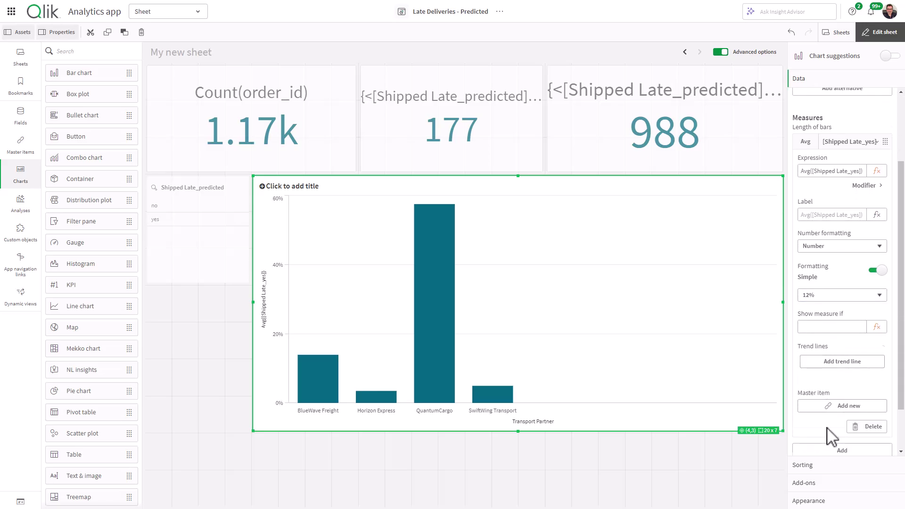
{"action": "left_click", "coordinate": [835, 502]}
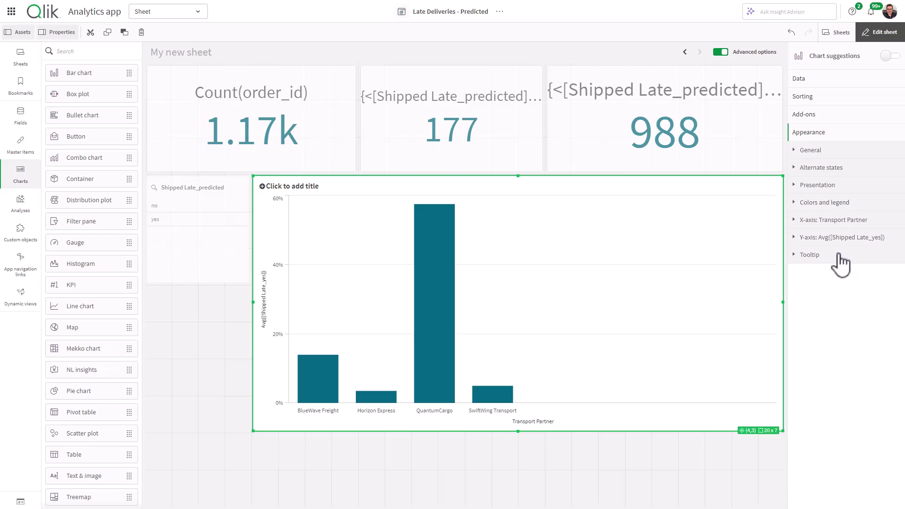
{"action": "left_click", "coordinate": [820, 185]}
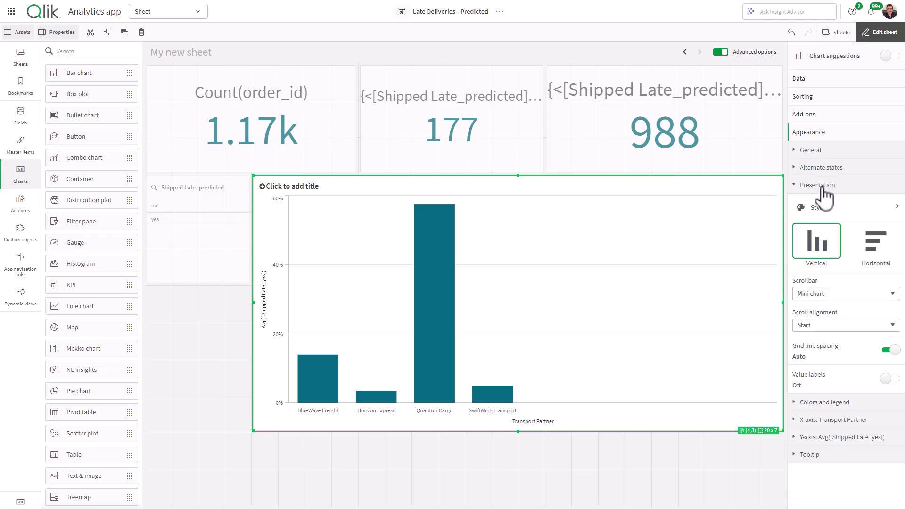
{"action": "left_click", "coordinate": [881, 252]}
{"action": "left_click", "coordinate": [892, 378]}
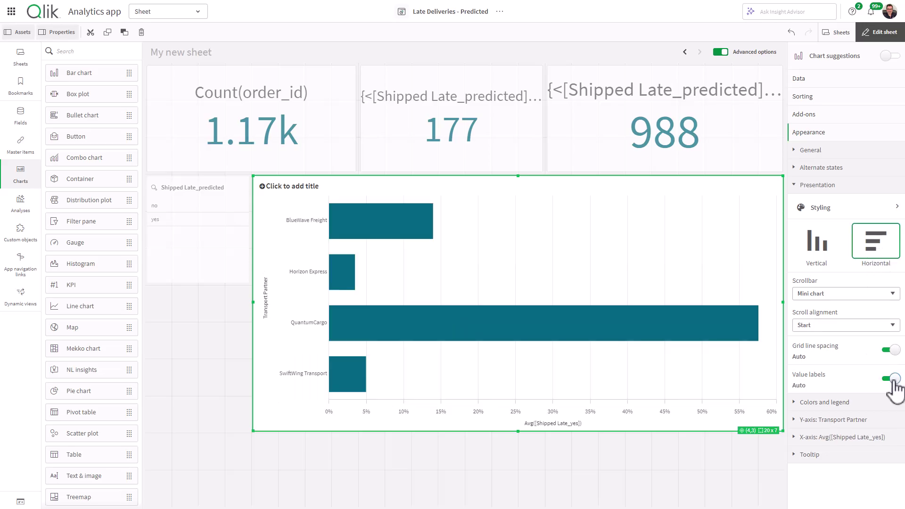
{"action": "left_click", "coordinate": [878, 32]}
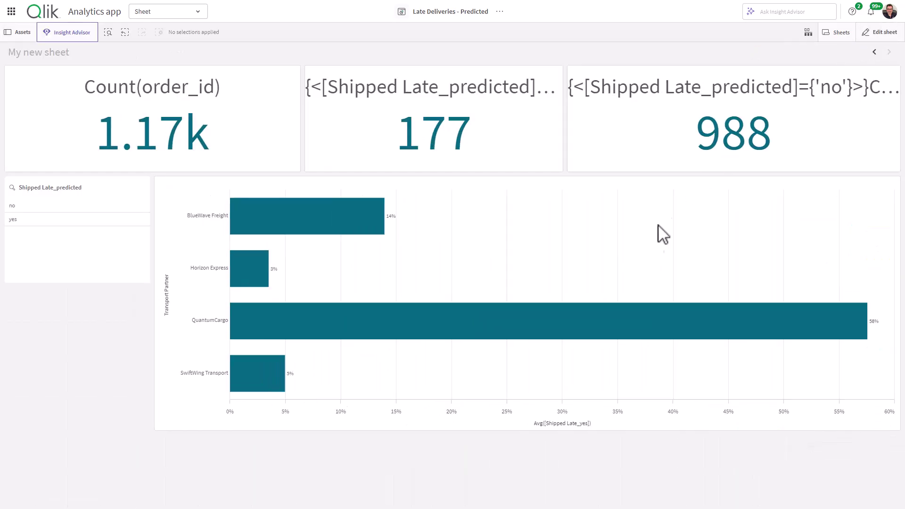
{"action": "left_click", "coordinate": [820, 330]}
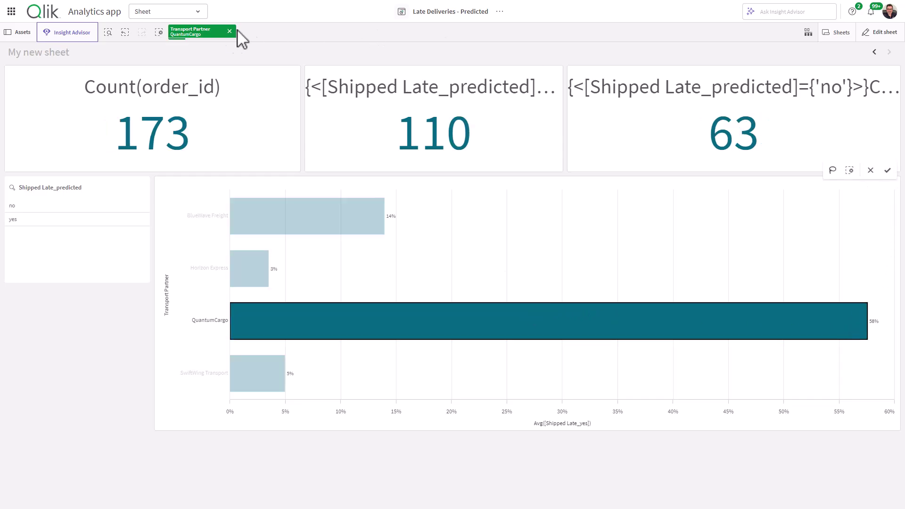
{"action": "left_click", "coordinate": [231, 32]}
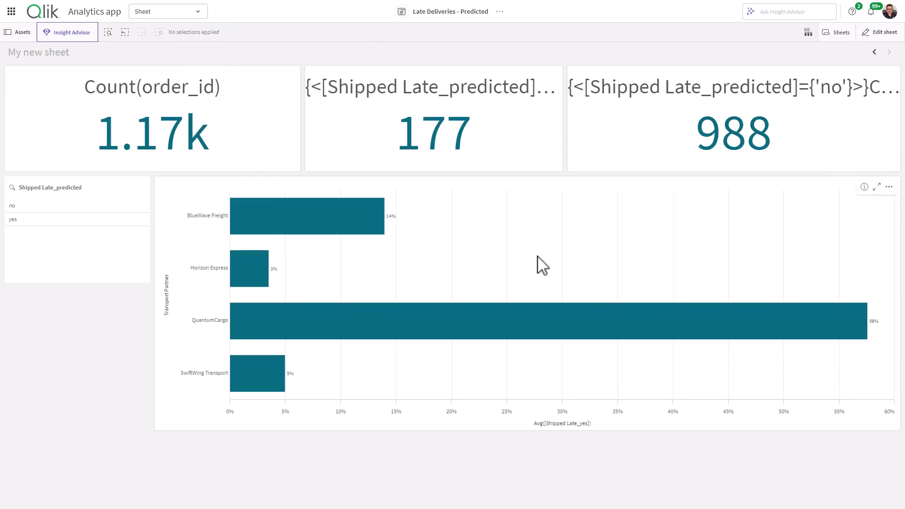
{"action": "left_click", "coordinate": [886, 33]}
- Resize the bar chart to 20 x 5 grid cells, keeping full width but reducing its height
{"action": "mouse_move", "coordinate": [783, 303]}
{"action": "left_mouse_down"}
{"action": "mouse_move", "coordinate": [734, 309]}
{"action": "mouse_move", "coordinate": [778, 303]}
{"action": "left_mouse_up"}
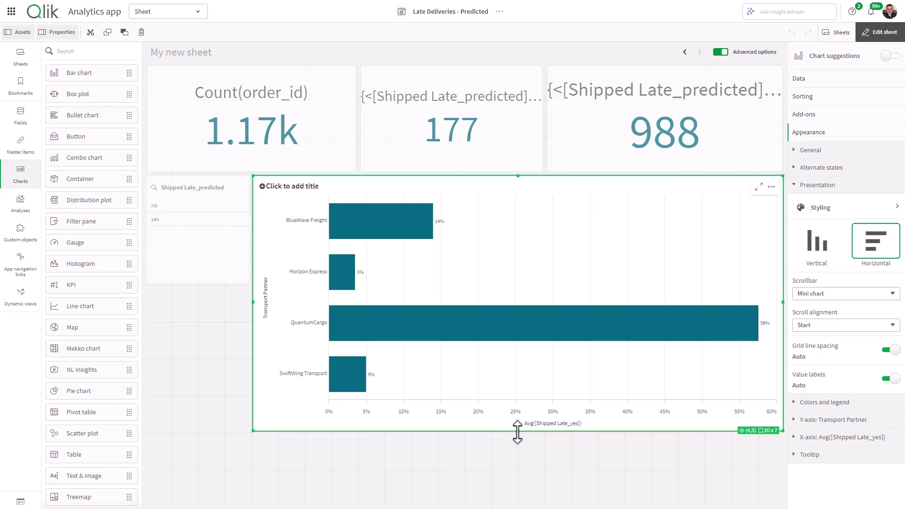
{"action": "left_click_drag", "start_coordinate": [518, 431], "coordinate": [499, 346]}
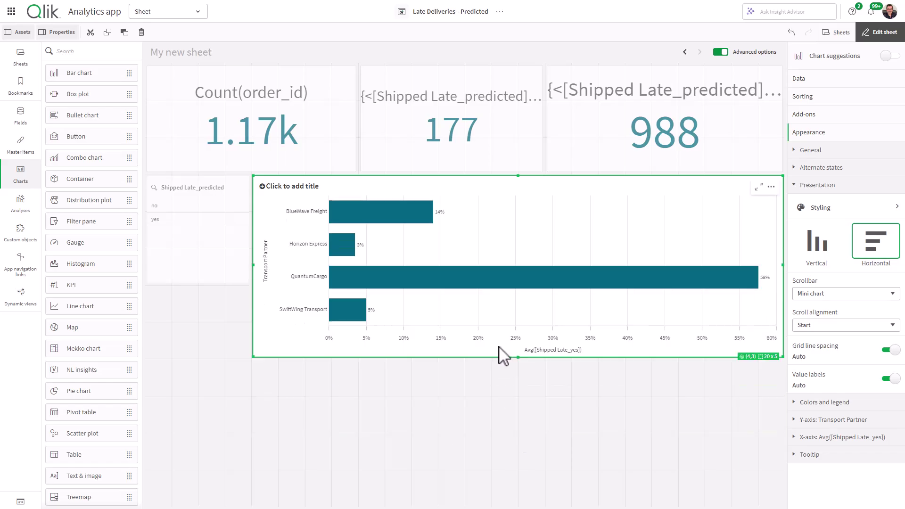